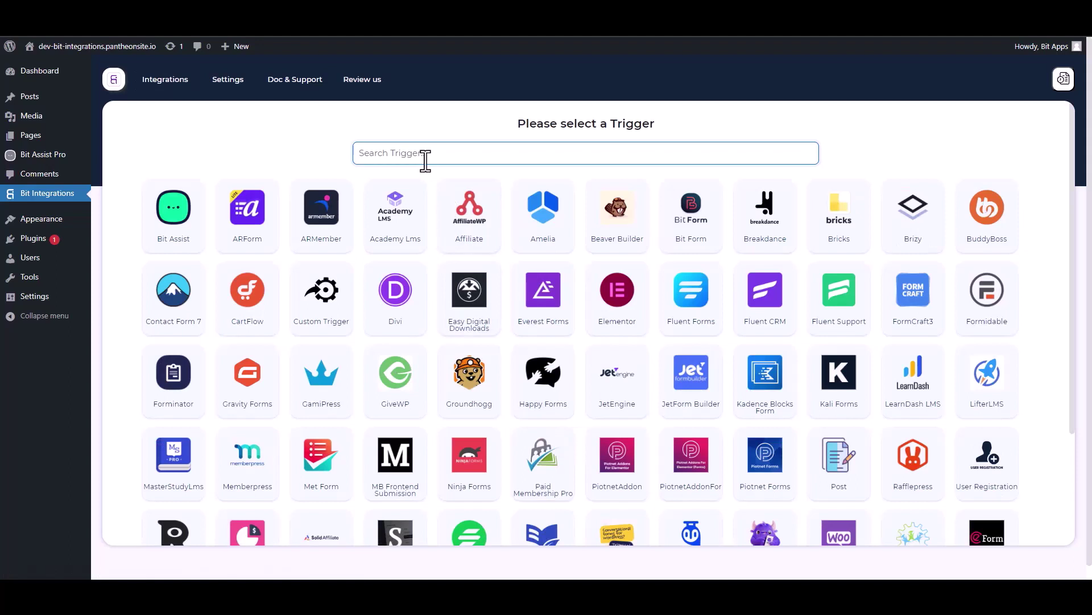
# Choose Bit Assist as the trigger, copy its webhook URL, and start fetching test data.
pyautogui.click(180, 225)
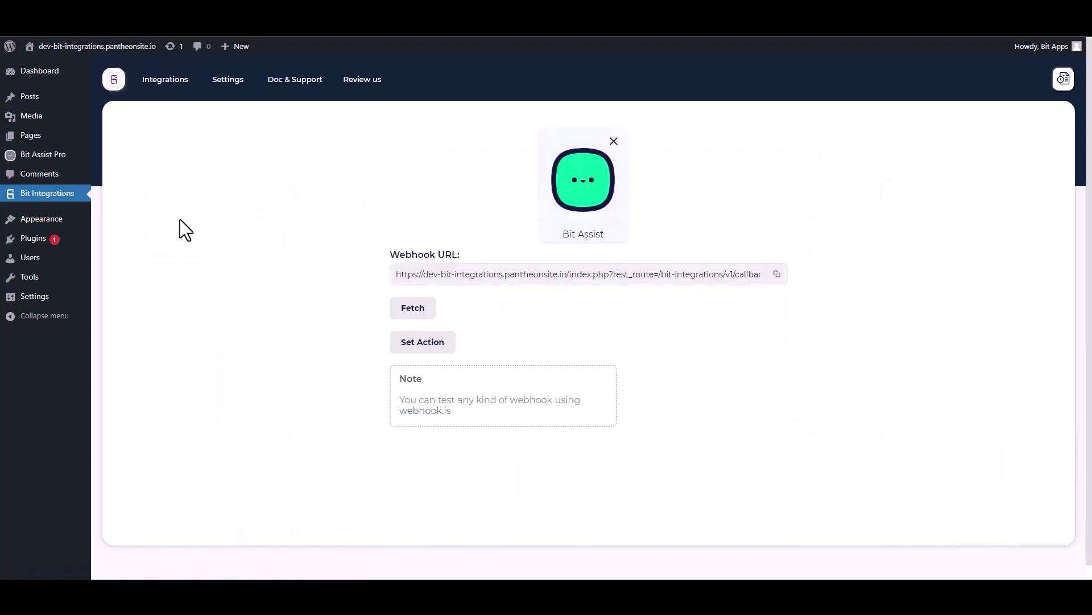
pyautogui.click(778, 275)
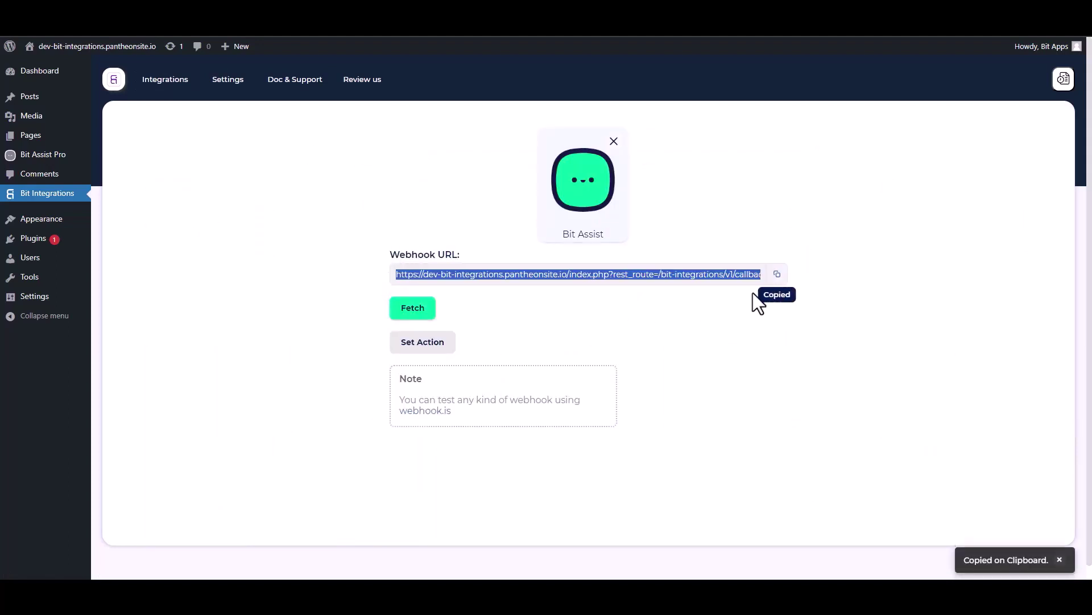
pyautogui.click(421, 316)
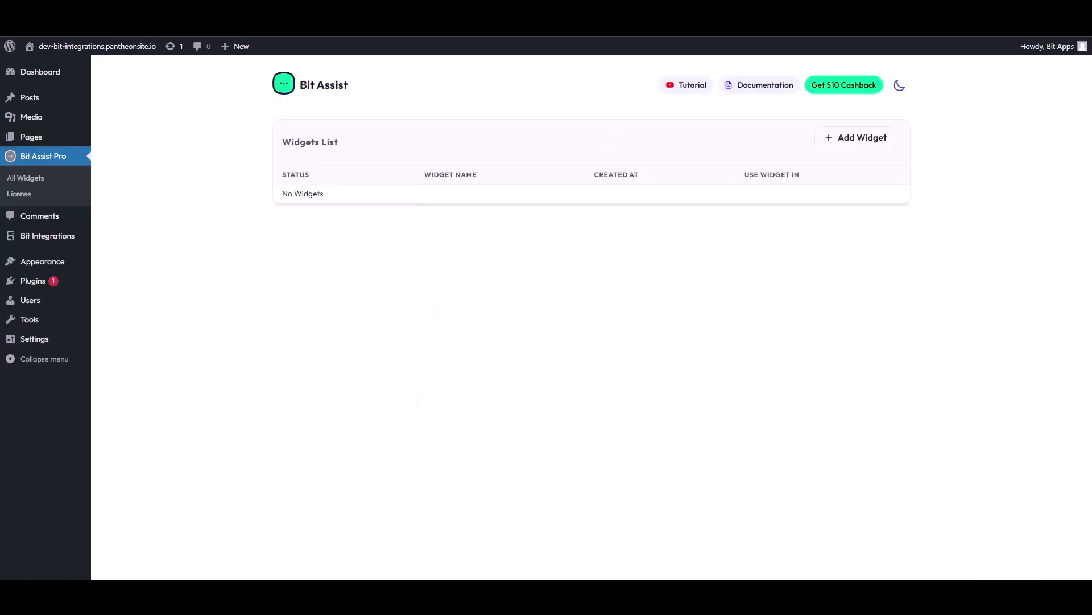
# Create a new widget named 'Bit Integrations'.
pyautogui.click(860, 139)
pyautogui.tripleClick(458, 328)
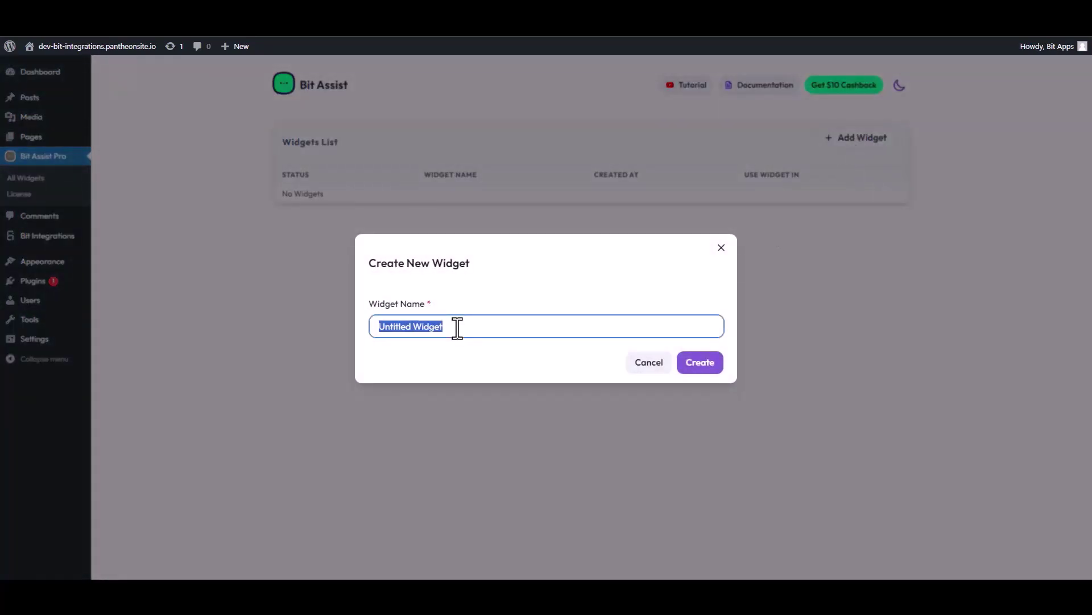
pyautogui.write('Bi')
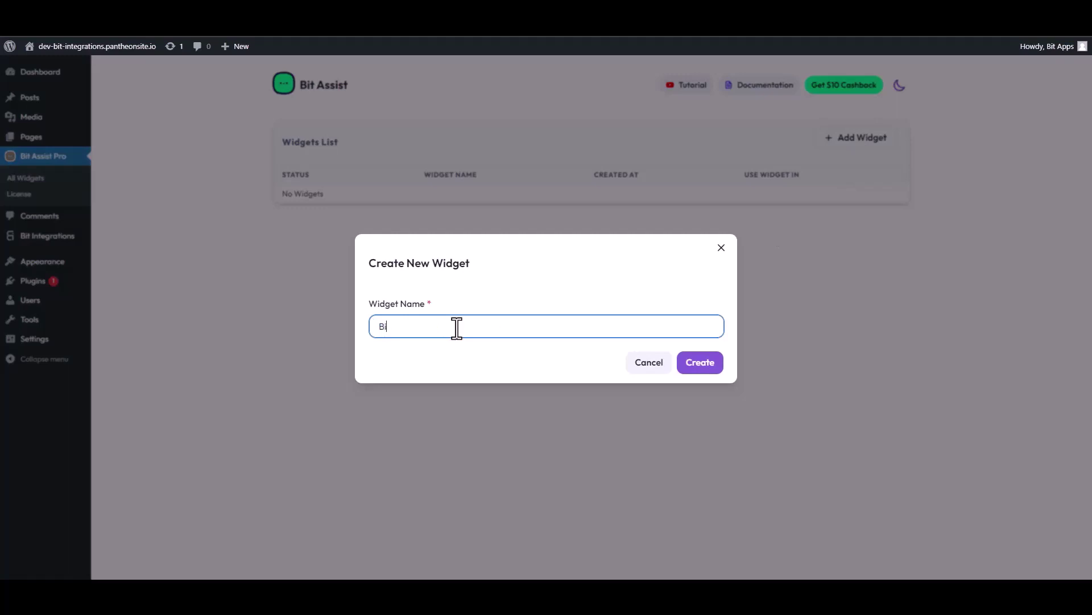
pyautogui.write('t Integrations')
pyautogui.click(709, 366)
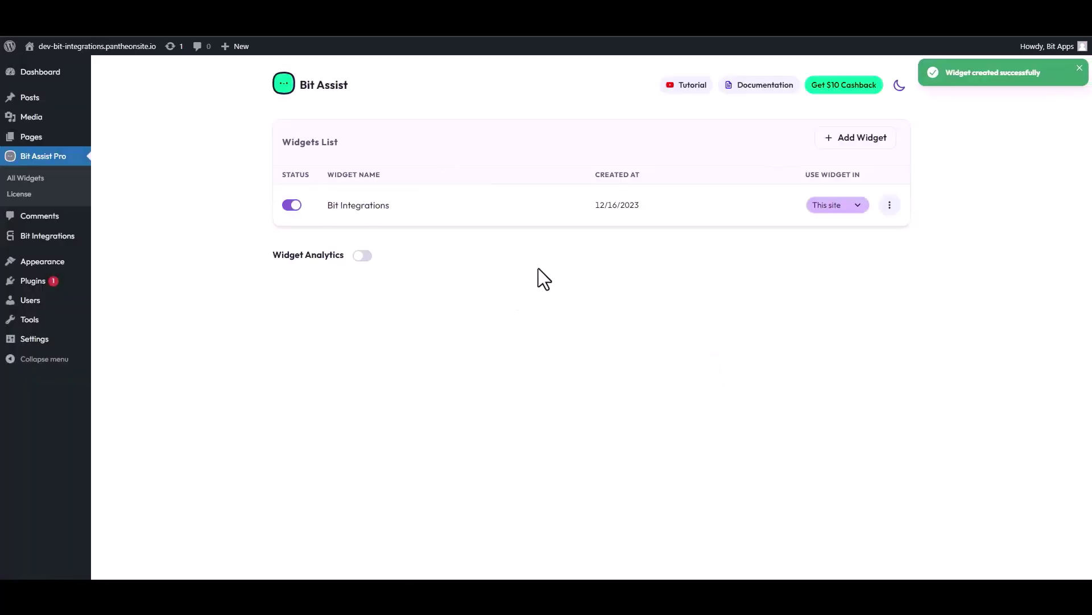
# Edit the new widget and bring up its Add Channel choices.
pyautogui.click(890, 205)
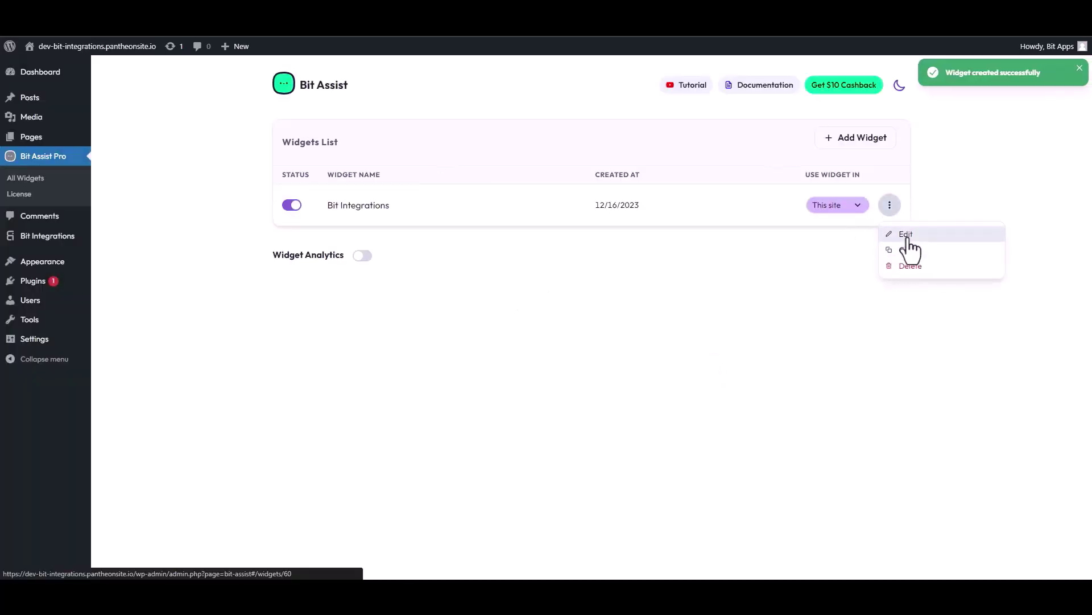
pyautogui.click(905, 234)
pyautogui.click(338, 184)
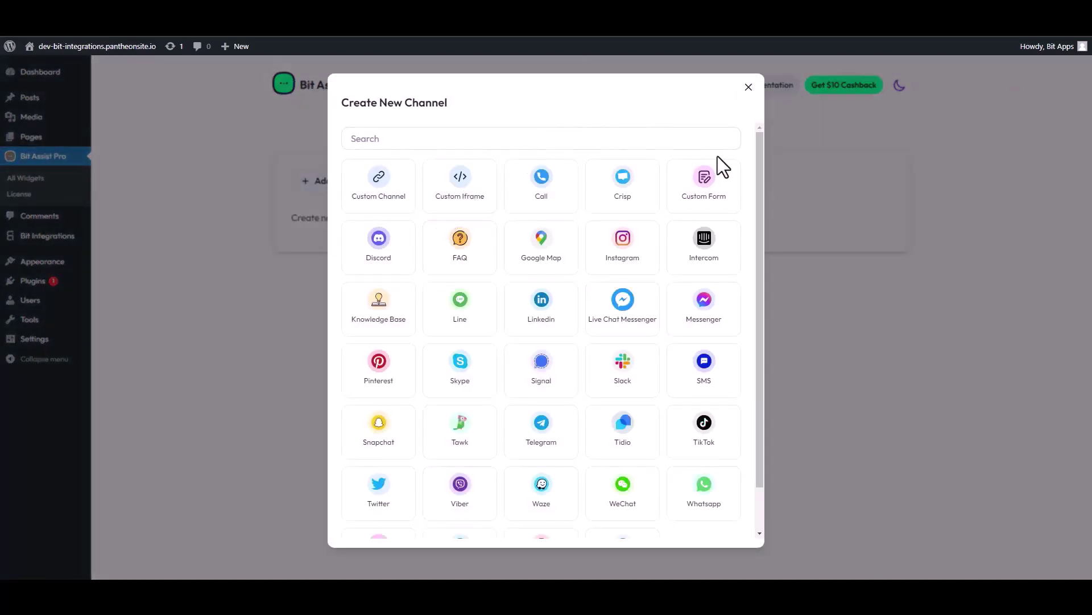
# Add a Custom Form channel and start editing its title.
pyautogui.click(713, 192)
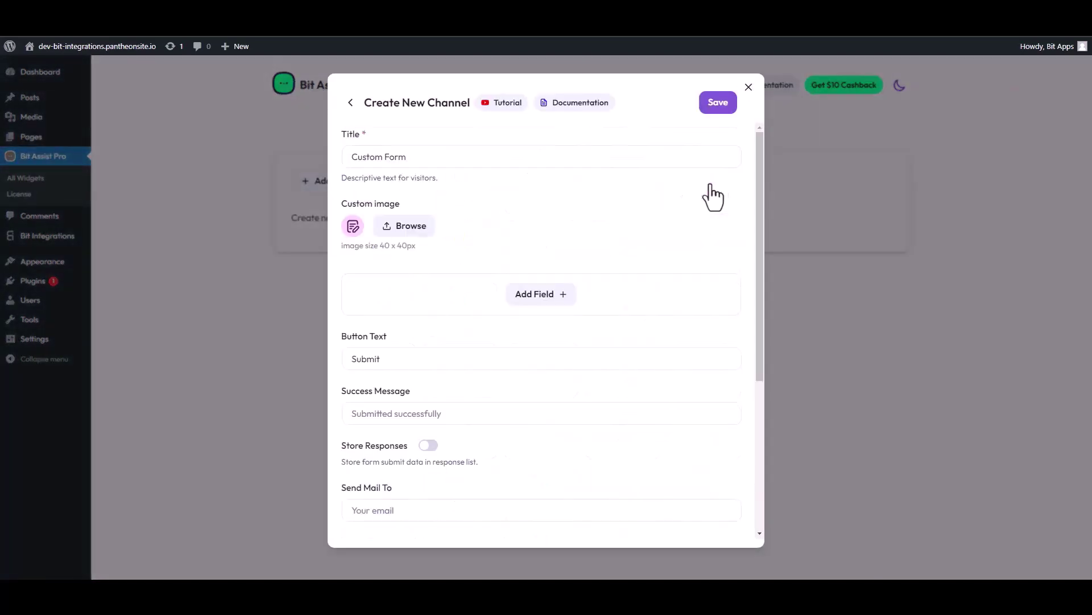
pyautogui.tripleClick(408, 165)
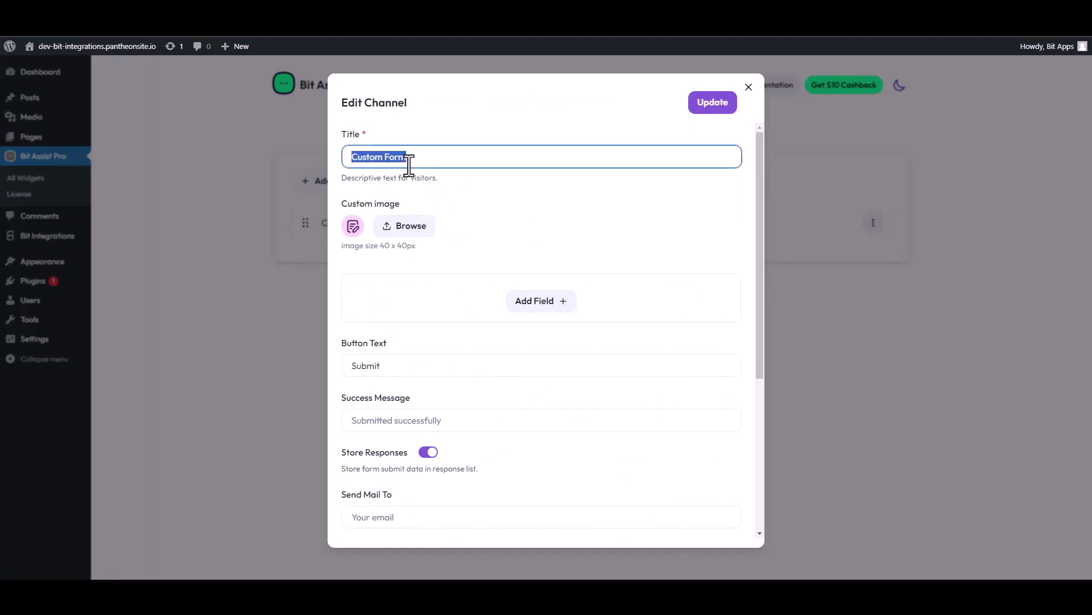
pyautogui.write('Co')
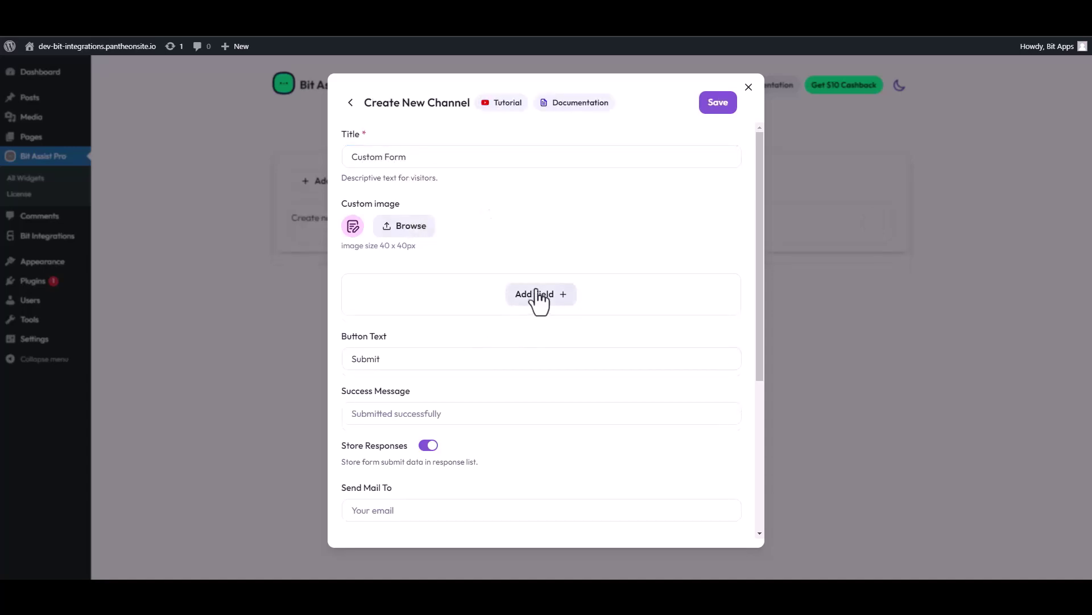
# Add Text, Text, Email and Number fields to the form.
pyautogui.click(538, 294)
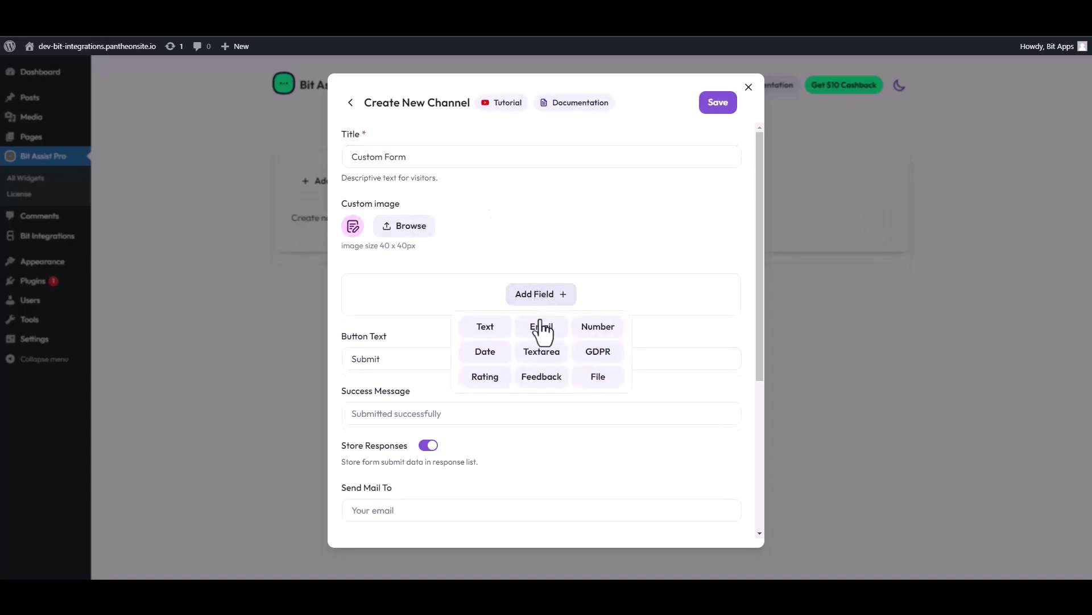
pyautogui.click(483, 324)
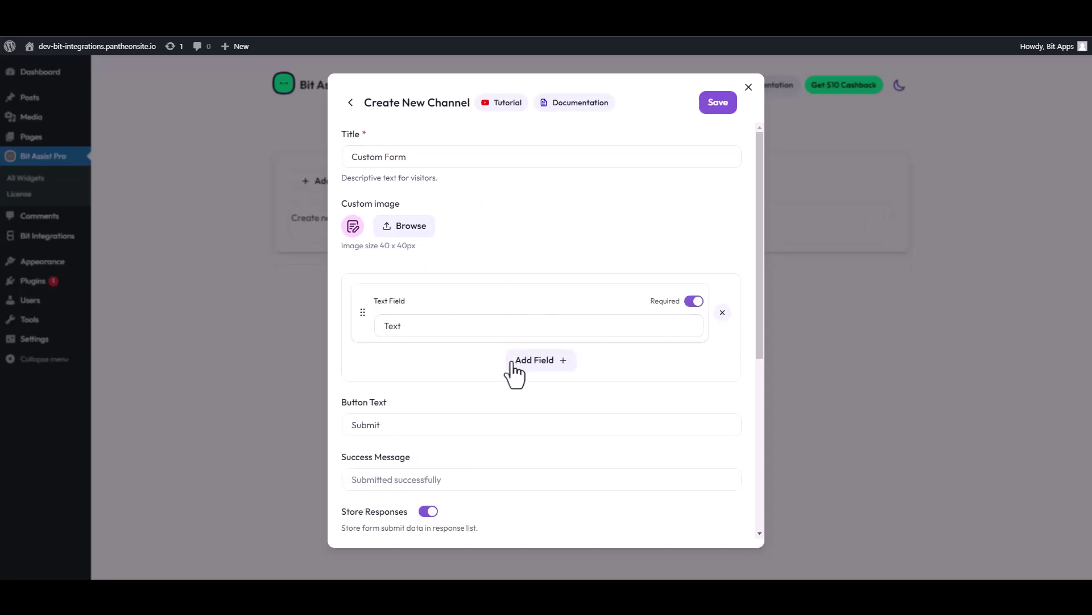
pyautogui.click(515, 361)
pyautogui.click(485, 325)
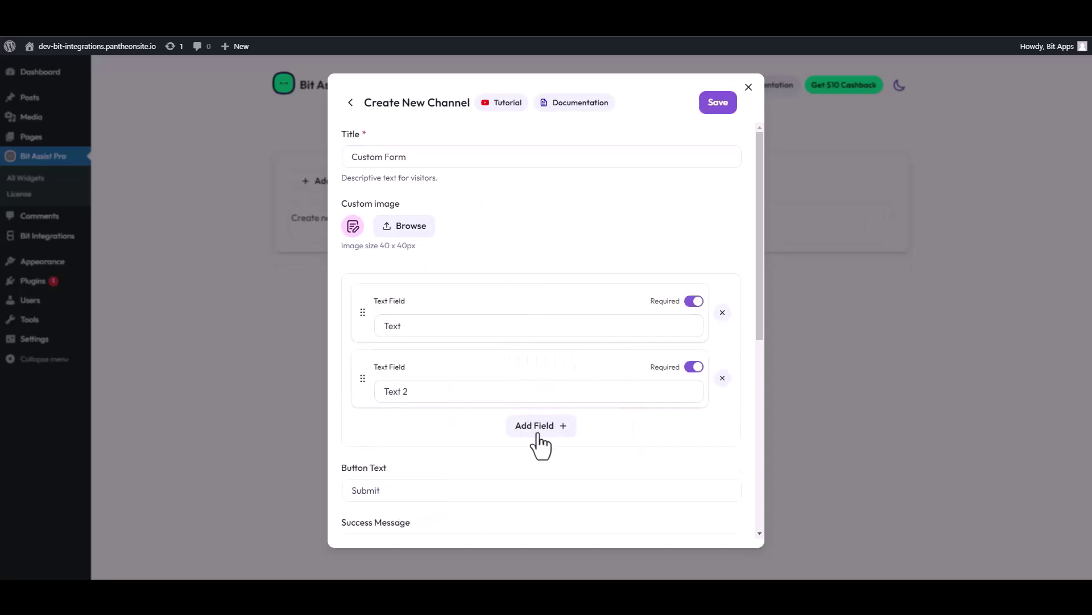
pyautogui.click(539, 428)
pyautogui.click(541, 462)
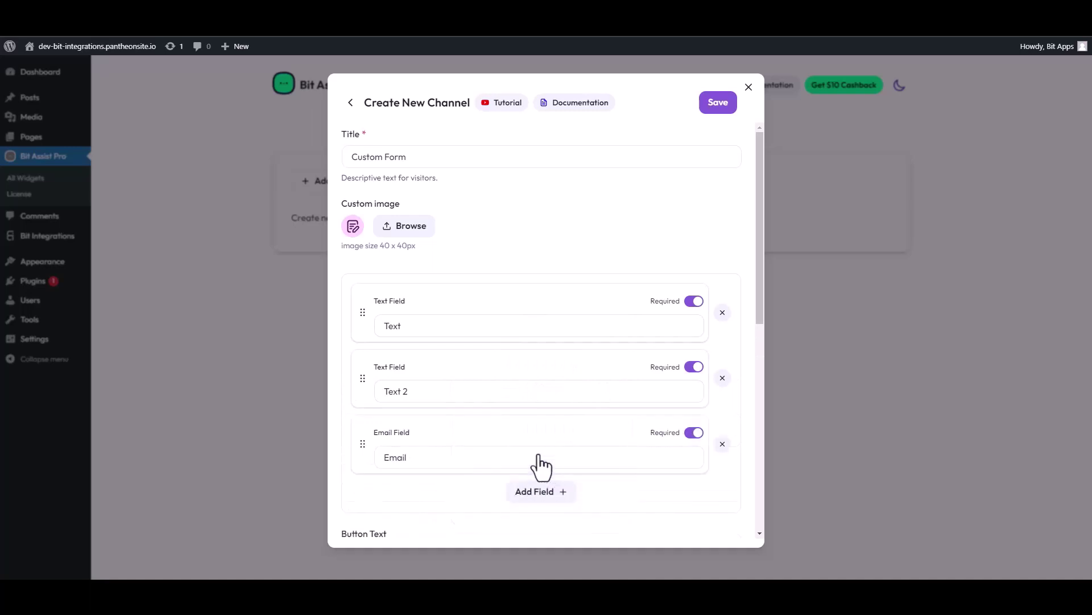
pyautogui.click(541, 492)
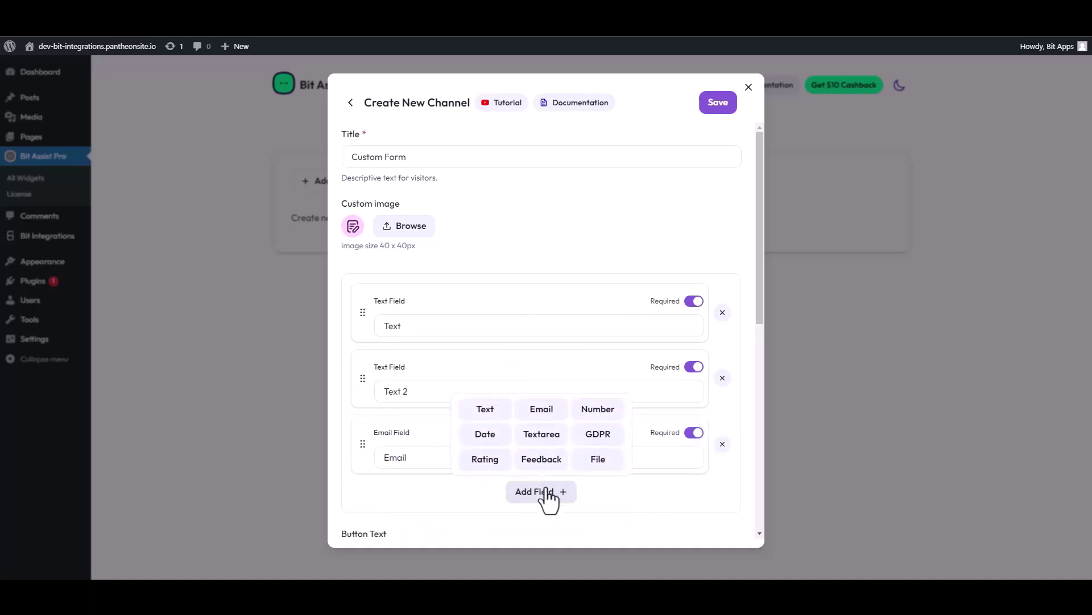
pyautogui.click(592, 410)
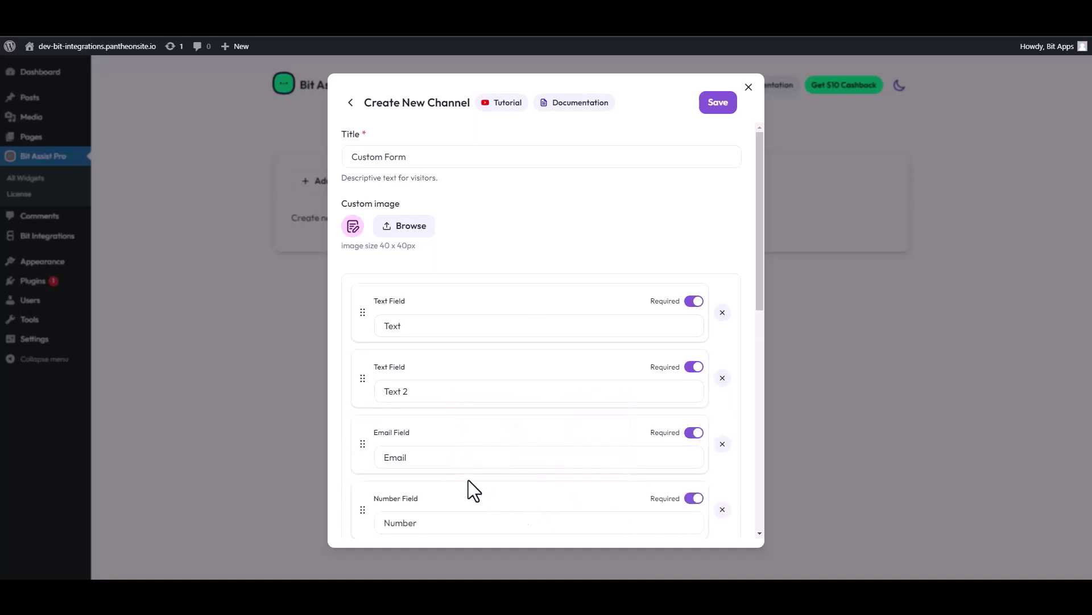
# Rename the two text fields to 'First Name' and 'Last Name'.
pyautogui.doubleClick(469, 325)
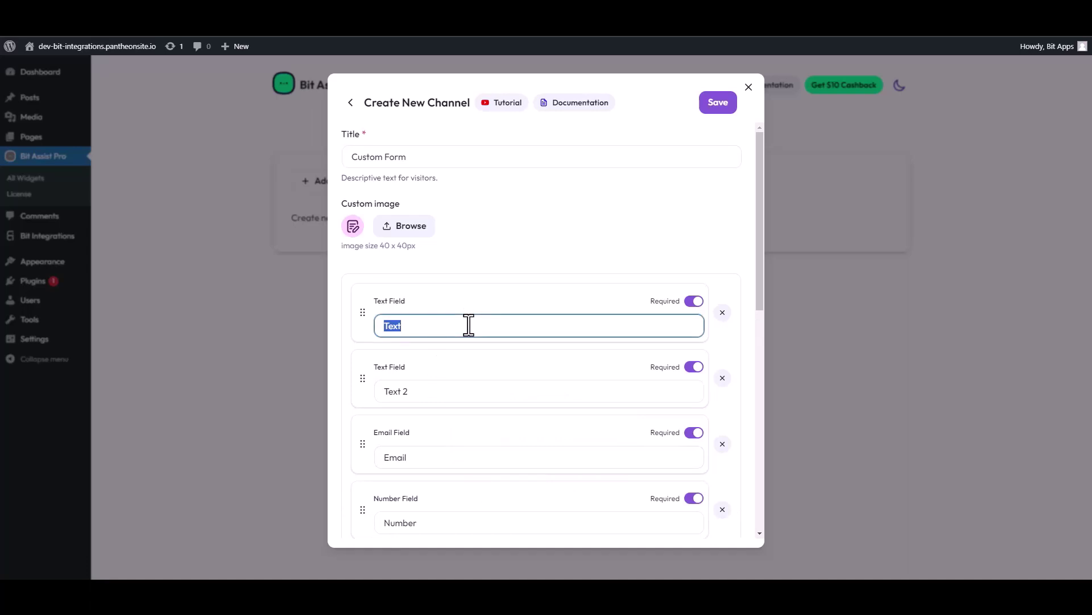
pyautogui.write('First Name')
pyautogui.moveTo(411, 392); pyautogui.dragTo(373, 393)
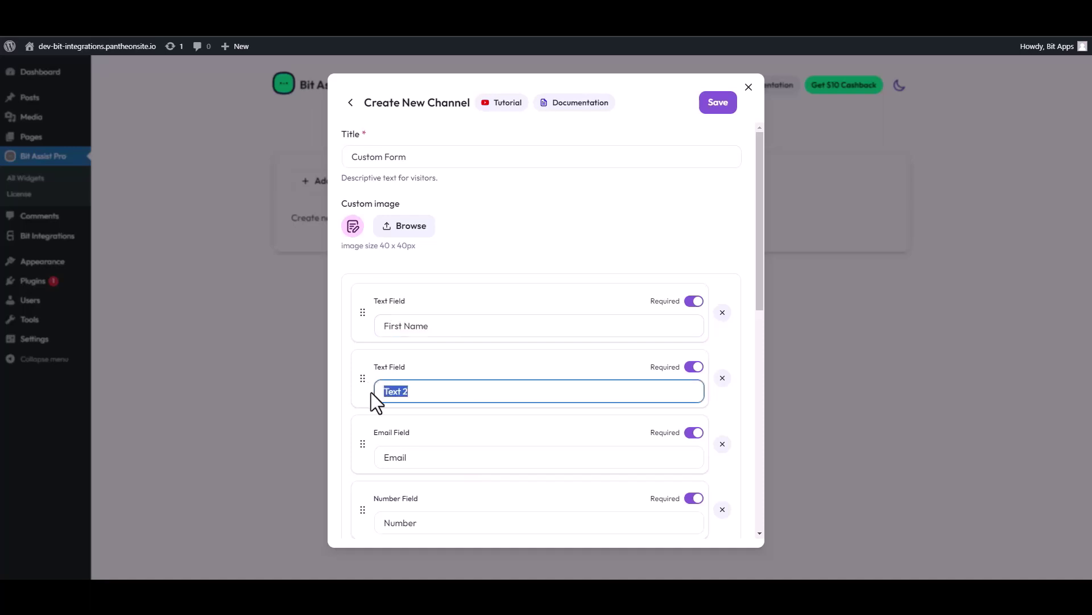
pyautogui.write('Last Name')
# Paste the copied webhook URL into the channel's Webhook URL, save, and view the site front end.
pyautogui.scroll(-4, 449, 421)
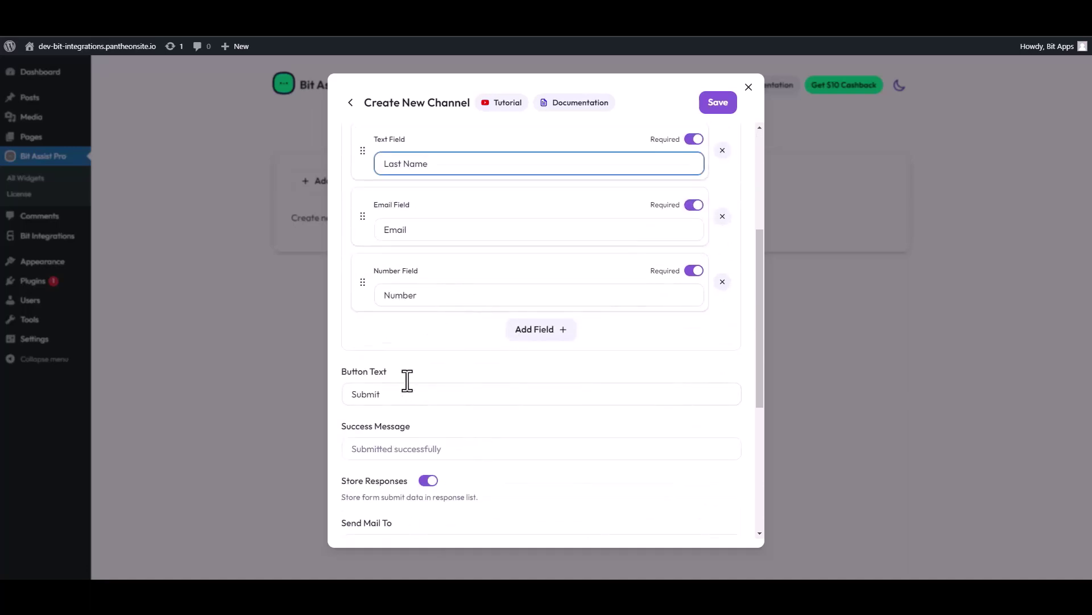
pyautogui.scroll(-4, 407, 380)
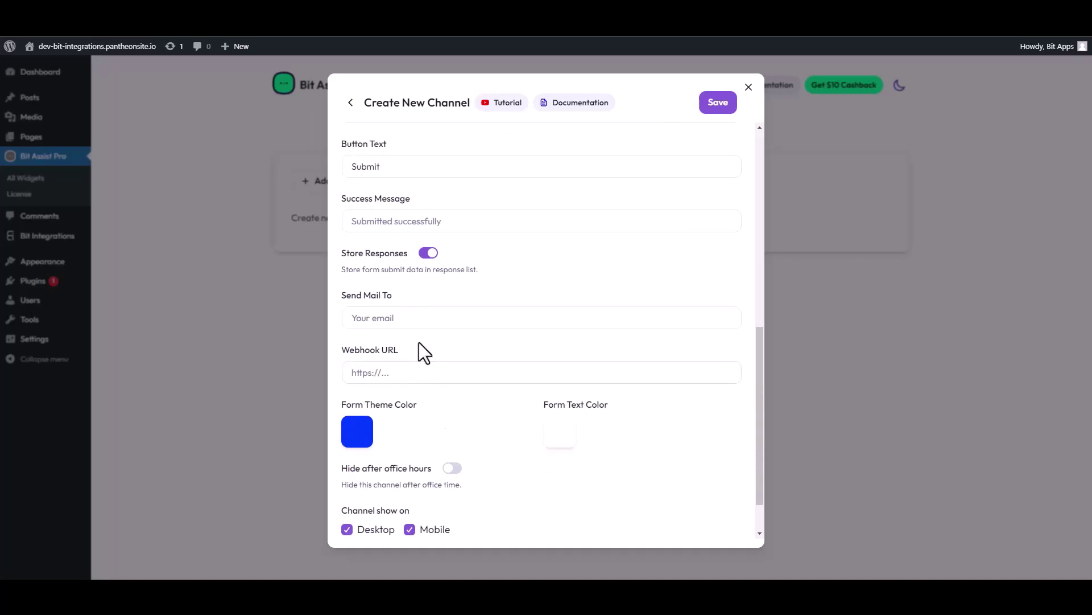
pyautogui.scroll(-1, 417, 342)
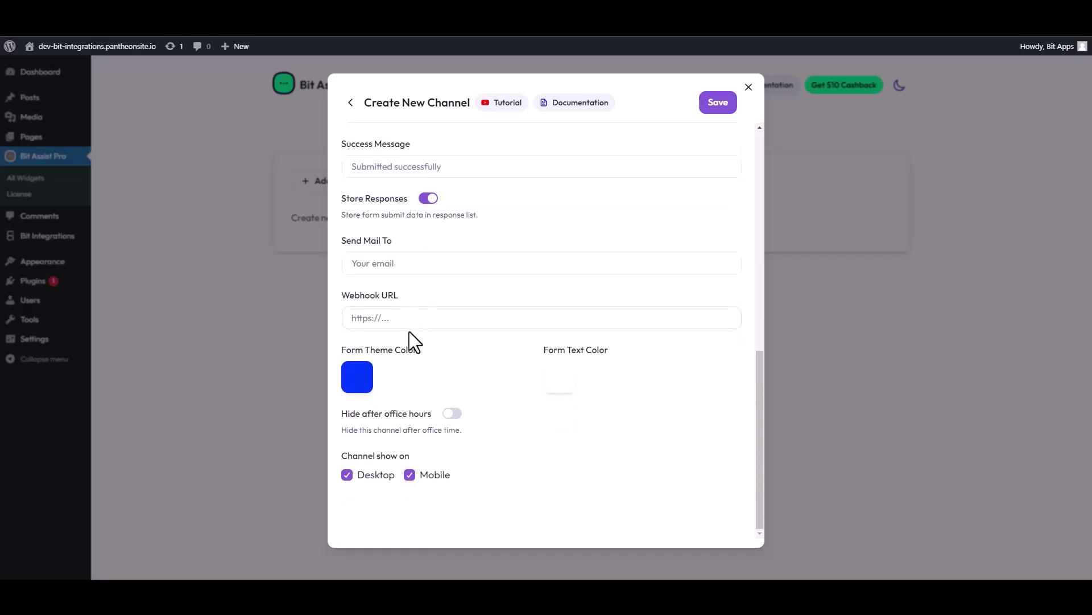
pyautogui.click(395, 318)
pyautogui.hotkey('ctrl', 'v')
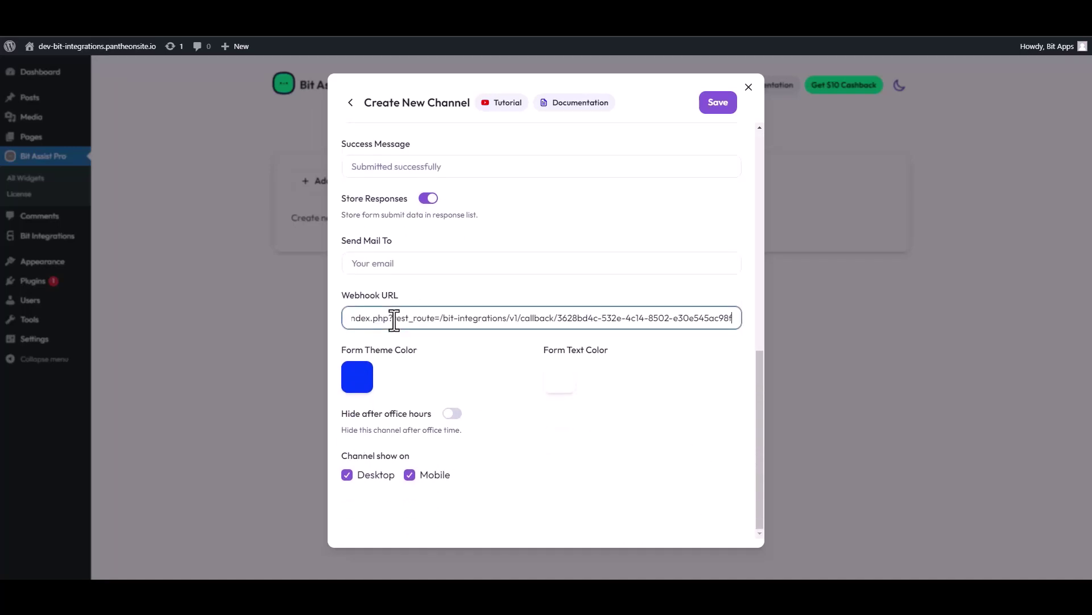
pyautogui.click(718, 106)
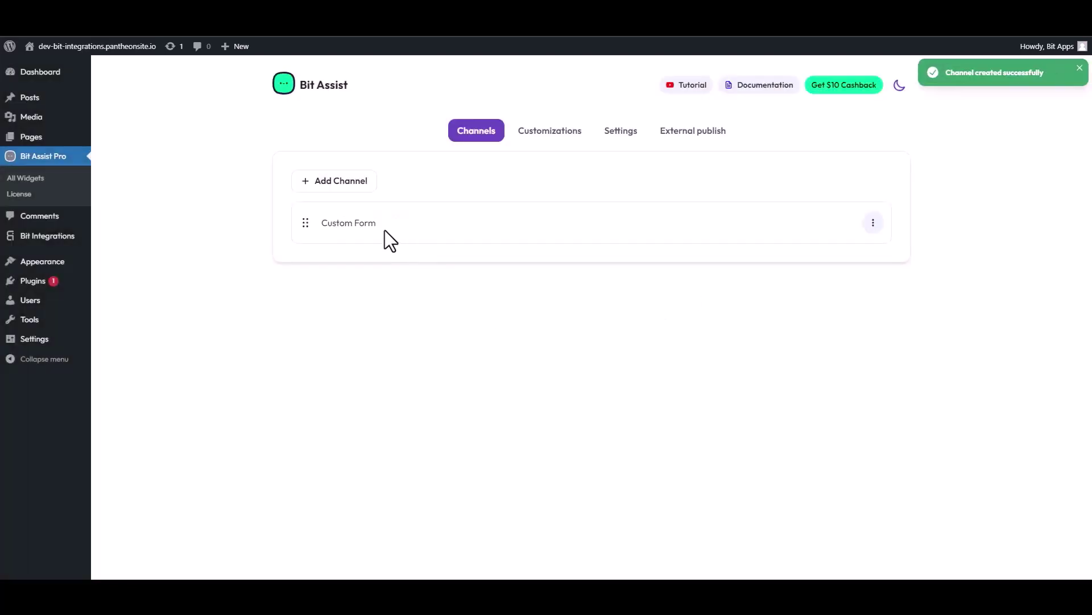
pyautogui.click(97, 46)
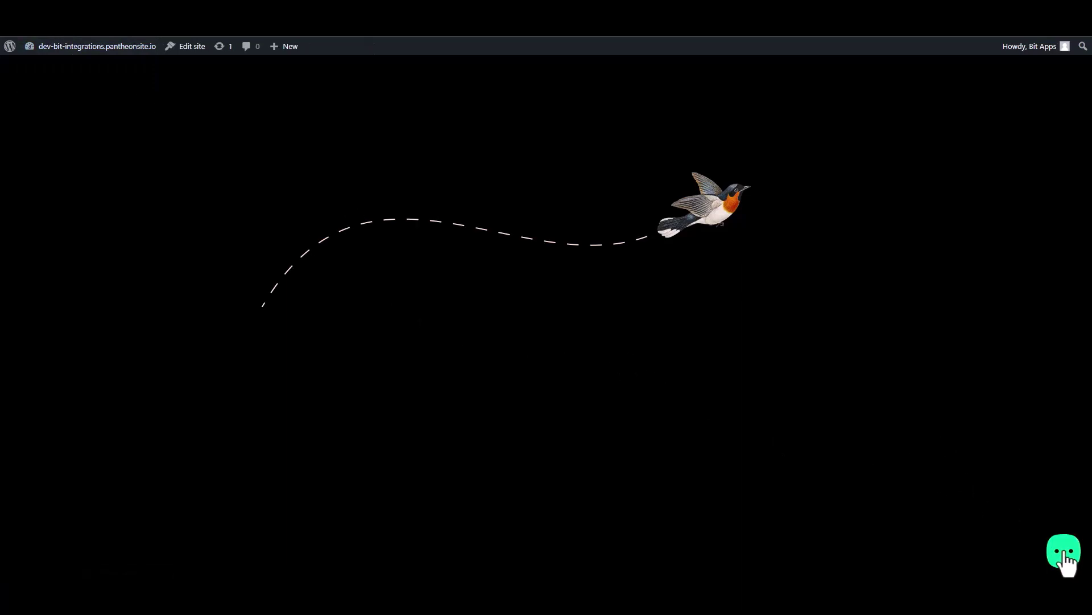
# Open the site's Contact Form widget and enter a test first name.
pyautogui.click(1066, 557)
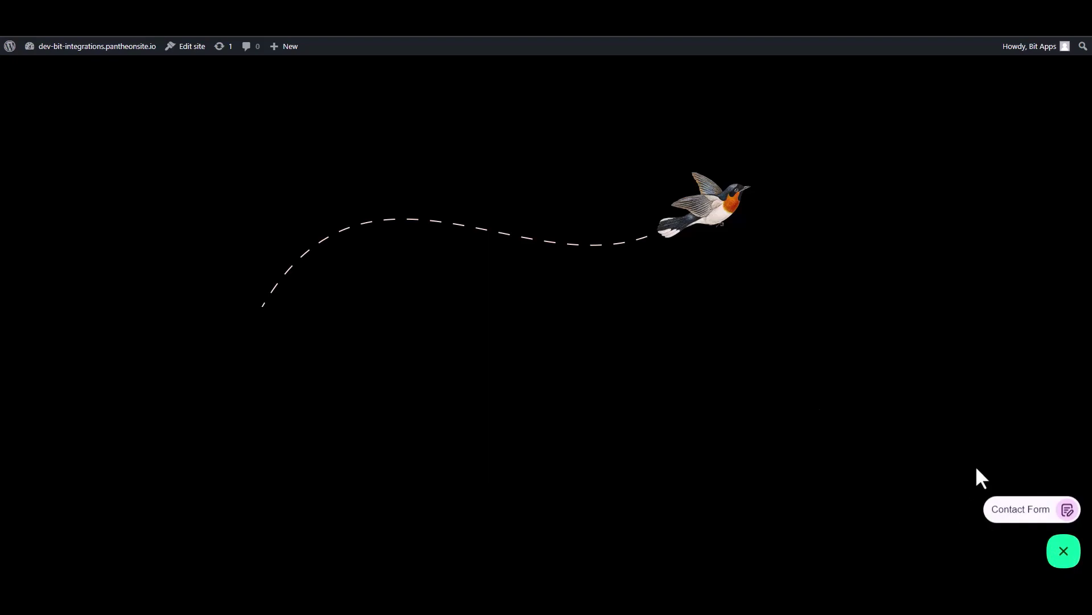
pyautogui.click(1021, 512)
pyautogui.click(951, 389)
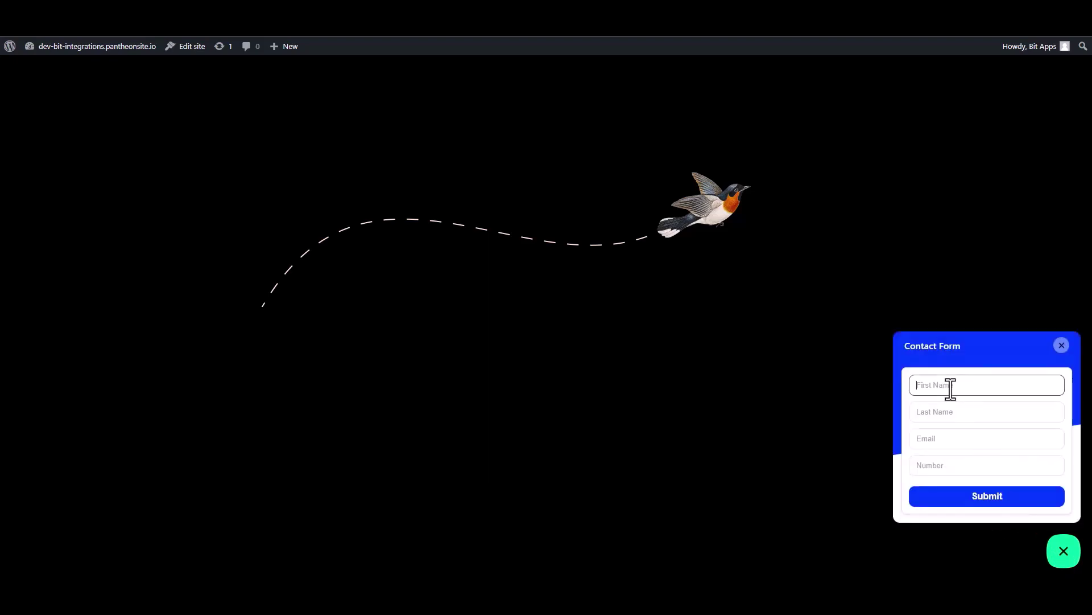
pyautogui.write('Name')
pyautogui.doubleClick(951, 389)
pyautogui.click(951, 389)
# Fill in a last name, a test e-mail and number 0000000, then submit the form.
pyautogui.click(931, 415)
pyautogui.write('N')
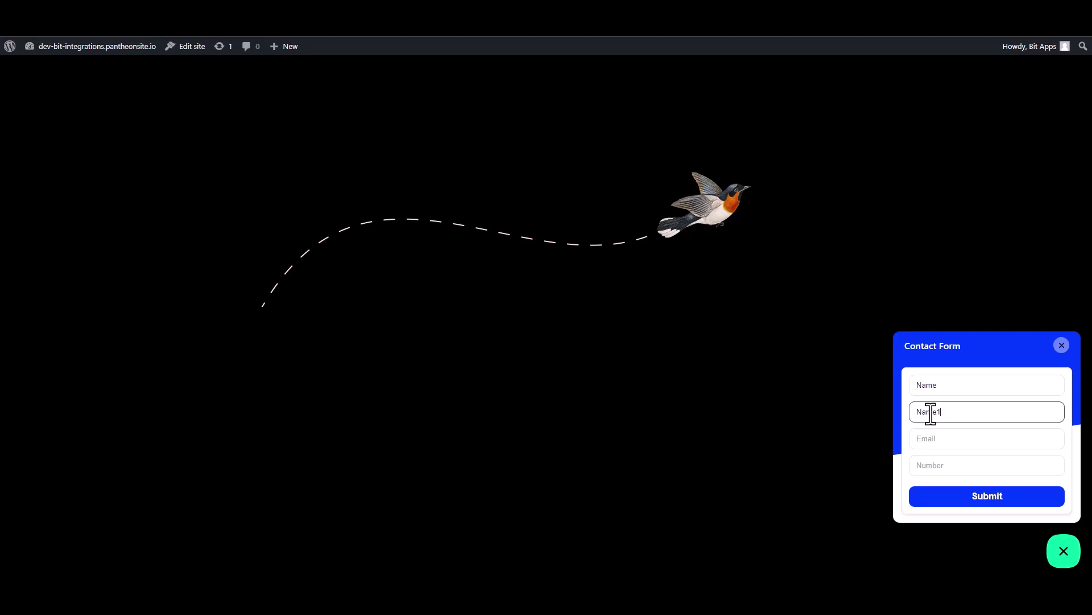
pyautogui.click(941, 441)
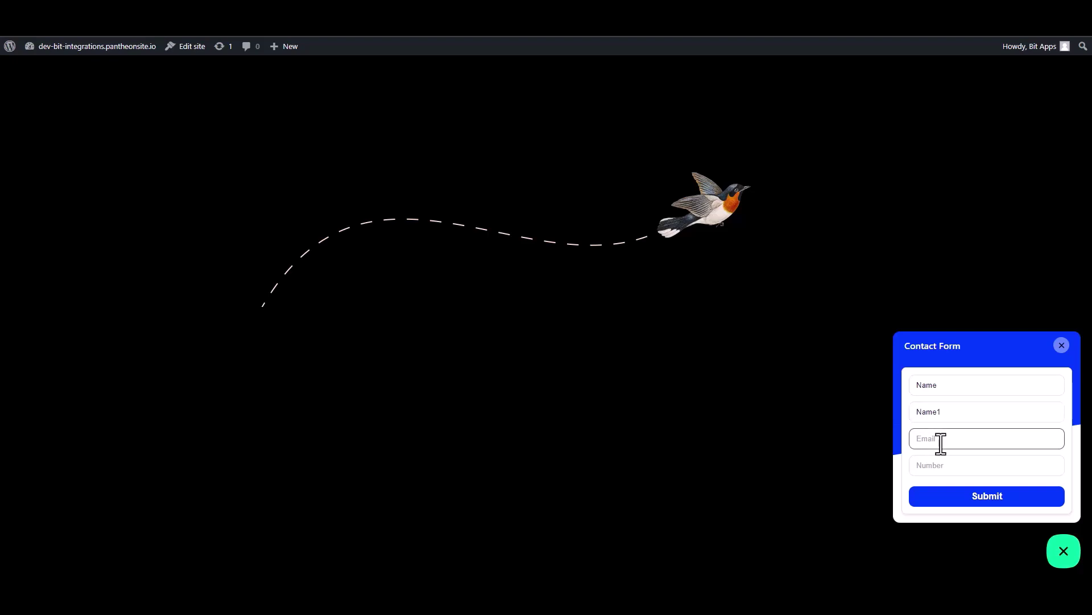
pyautogui.write('name@gmail.com')
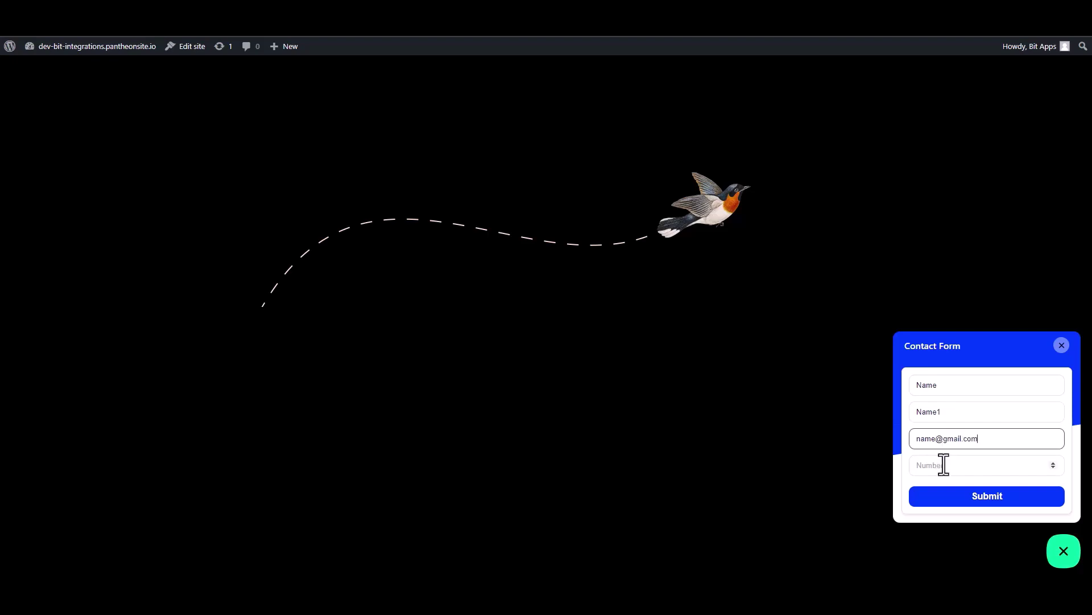
pyautogui.click(976, 471)
pyautogui.write('00000')
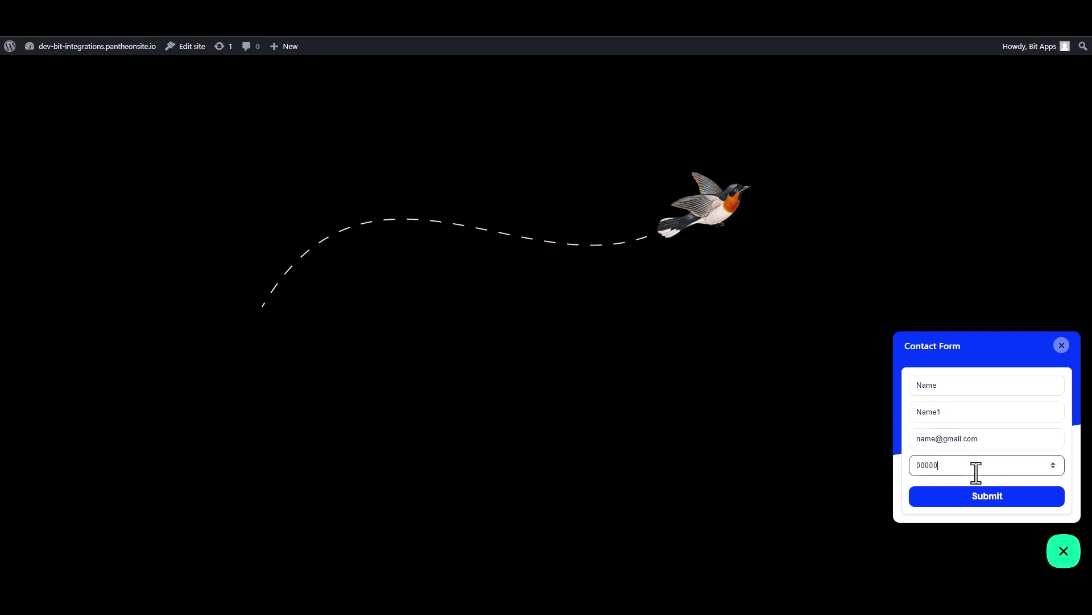
pyautogui.write('00')
pyautogui.click(990, 504)
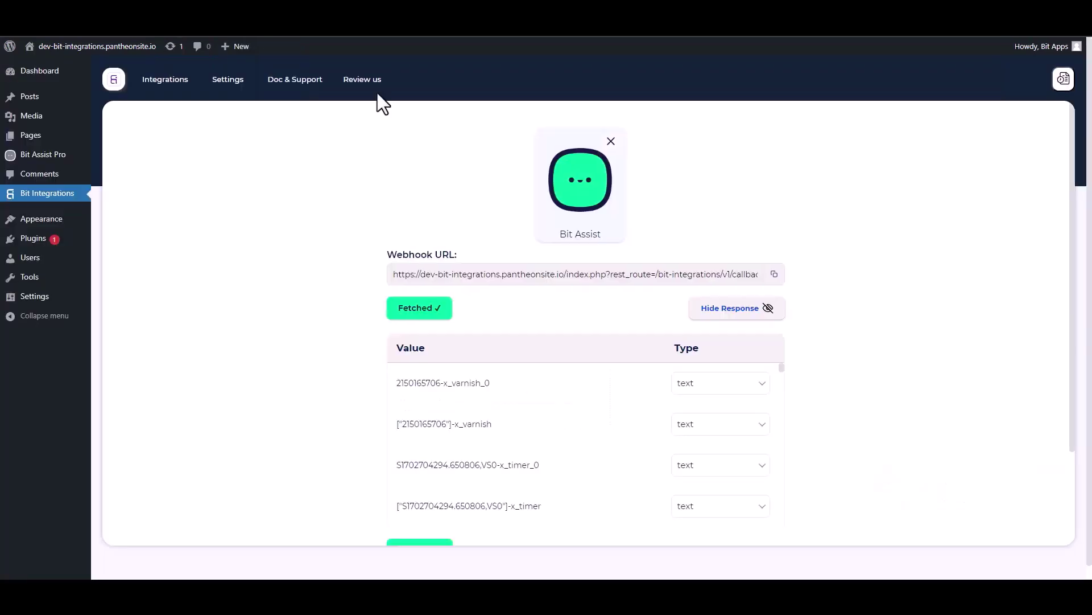
# Review the captured webhook response values and proceed to Set Action.
pyautogui.scroll(-10, 562, 441)
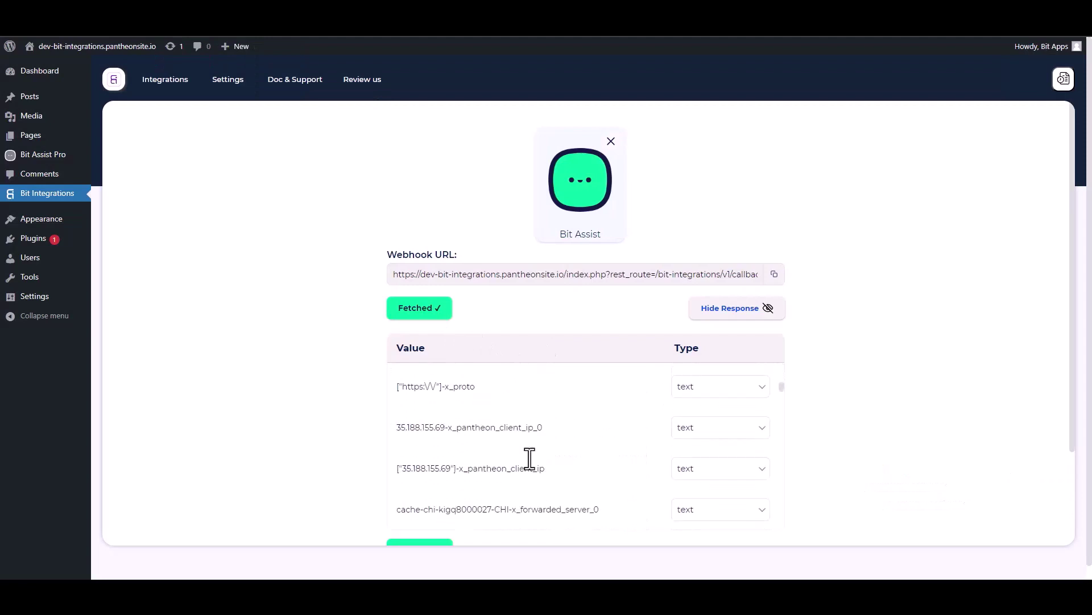
pyautogui.scroll(-1, 903, 387)
pyautogui.scroll(-2, 901, 387)
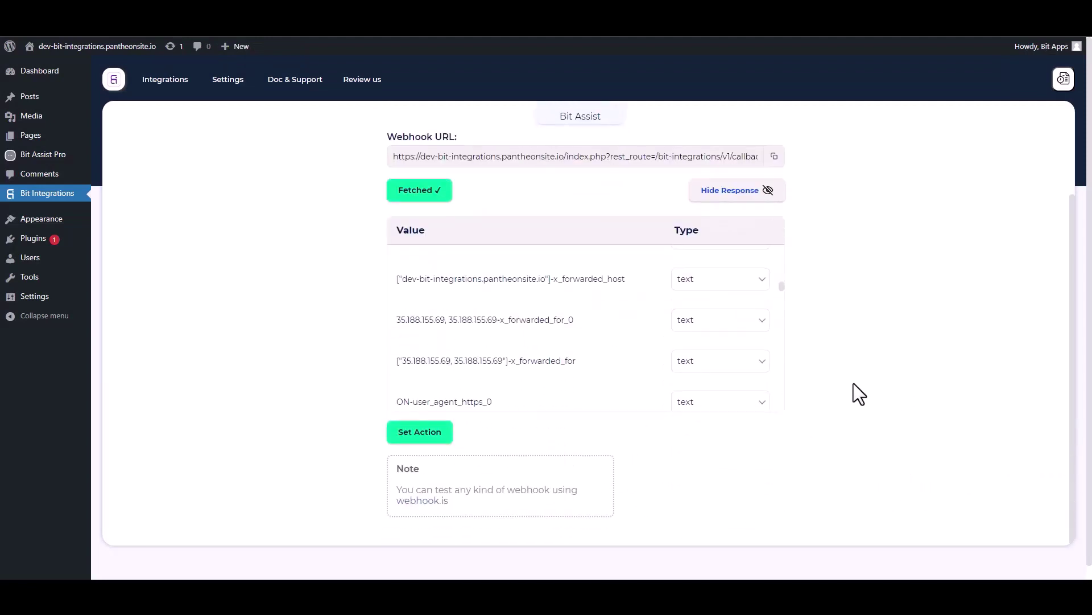
pyautogui.scroll(-1, 897, 397)
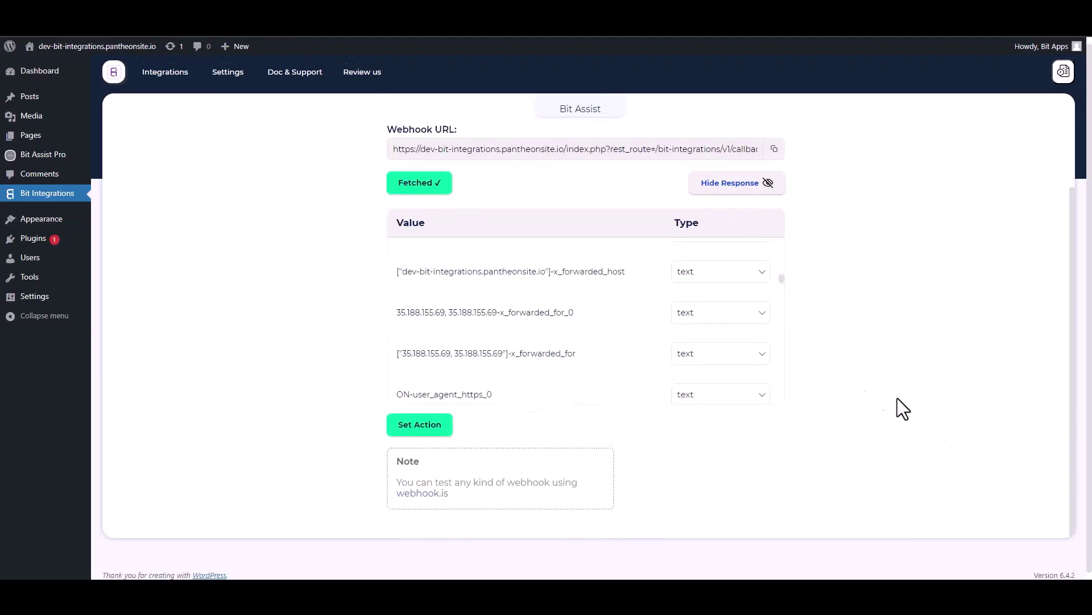
pyautogui.click(427, 423)
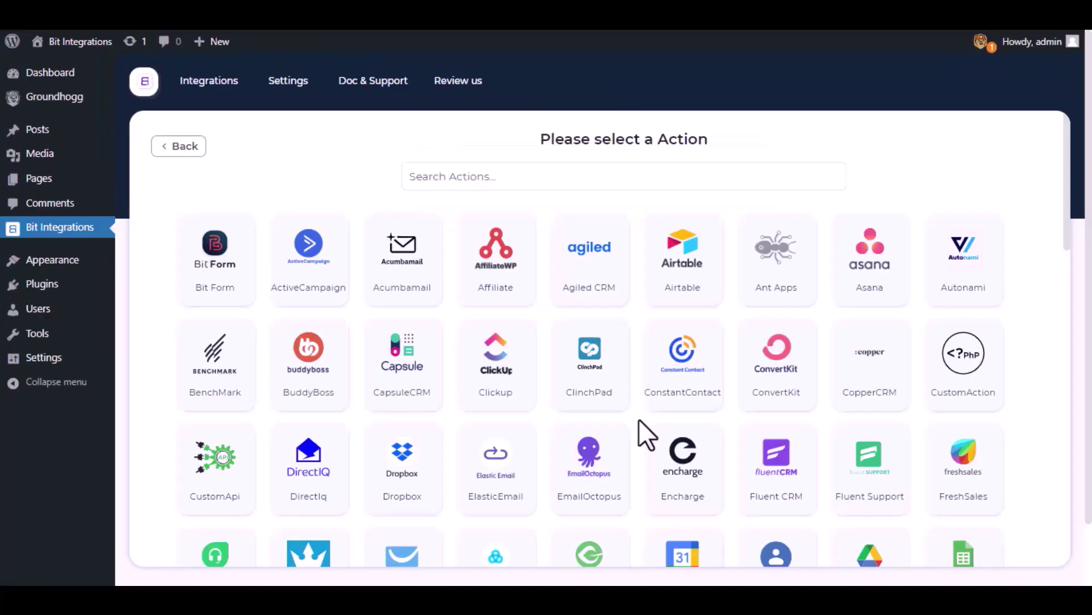
# Search 'Grou', pick Groundhogg as the action, and review its settings form and key note.
pyautogui.click(641, 178)
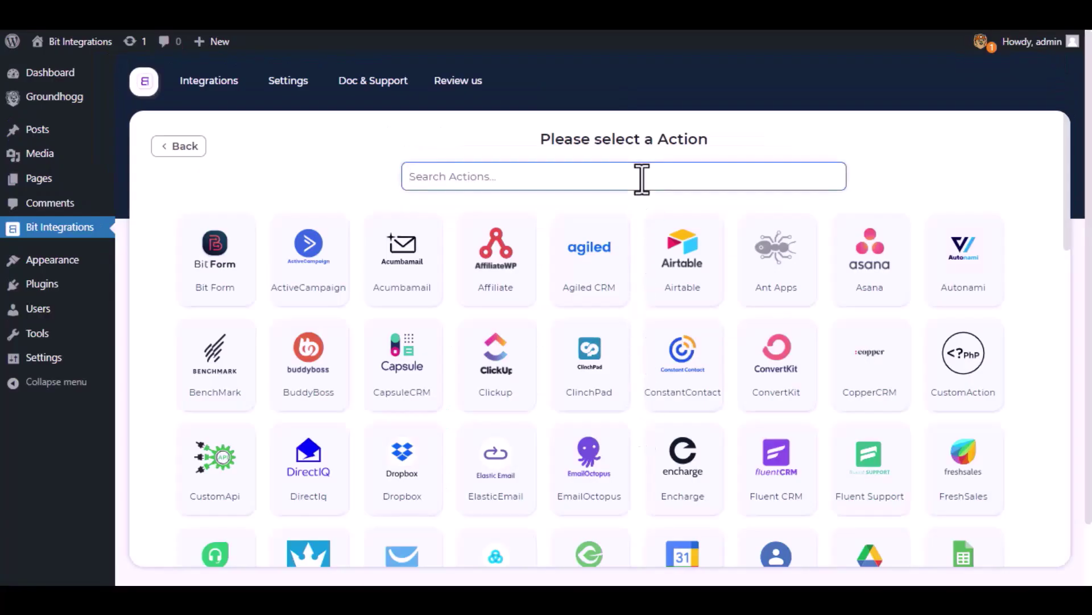
pyautogui.write('Groun')
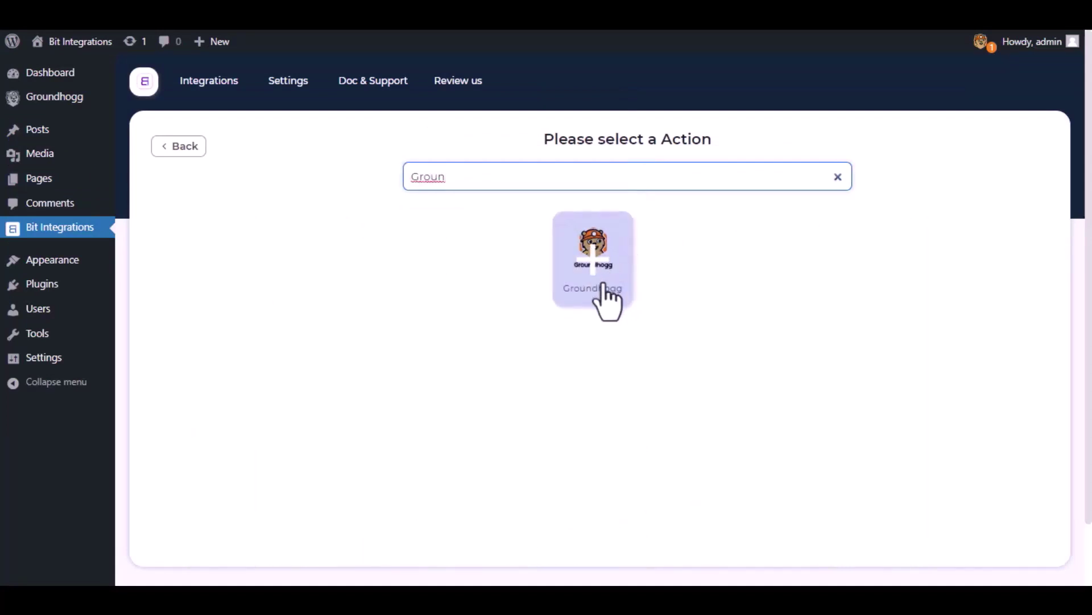
pyautogui.click(605, 290)
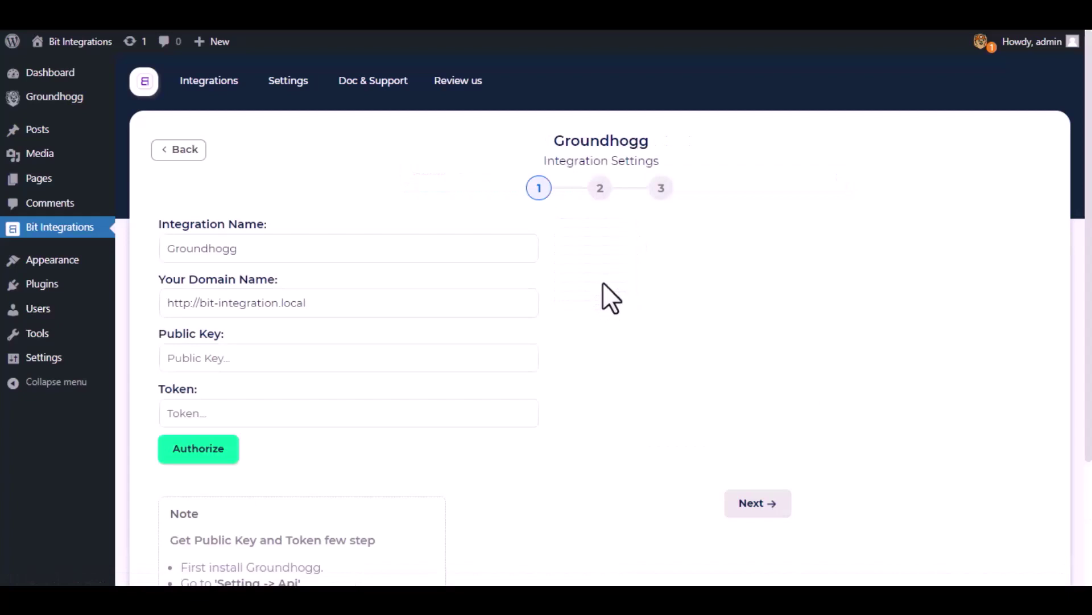
pyautogui.moveTo(262, 244); pyautogui.dragTo(152, 251)
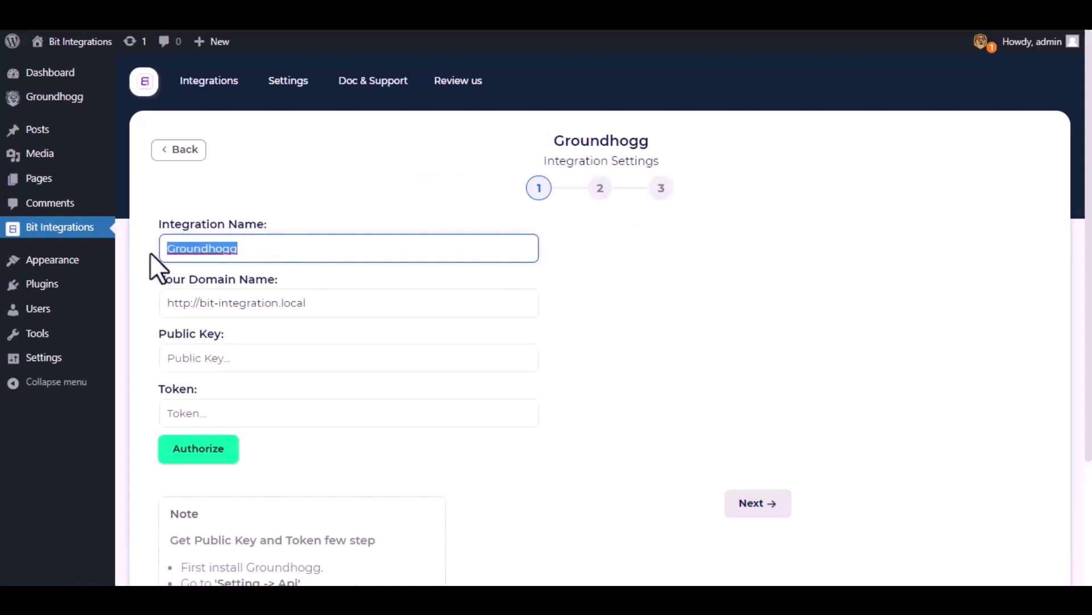
pyautogui.click(150, 252)
pyautogui.scroll(-3, 157, 346)
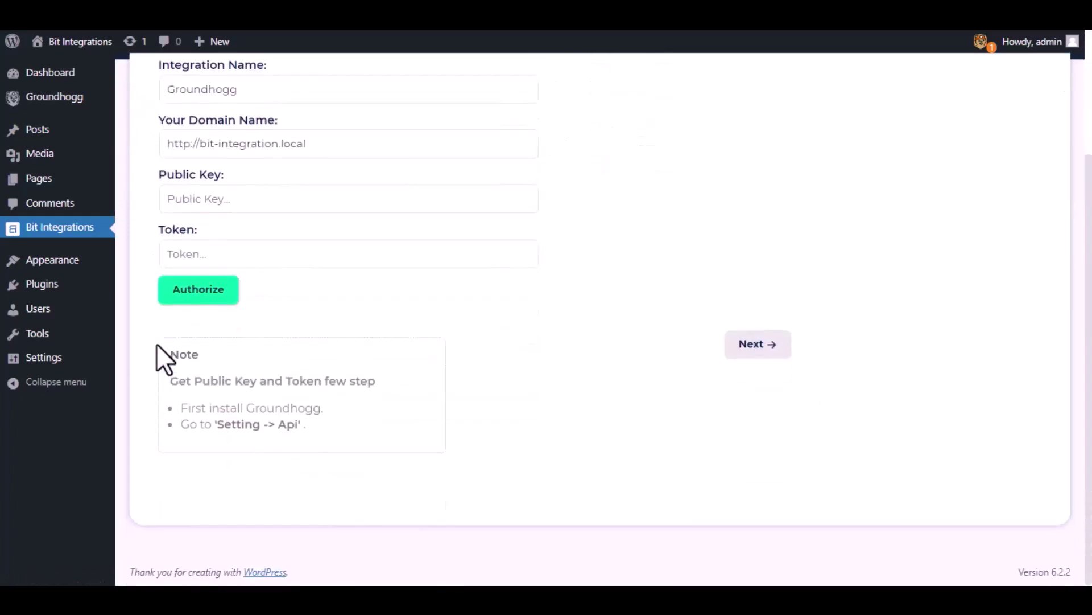
pyautogui.moveTo(167, 380); pyautogui.dragTo(364, 444)
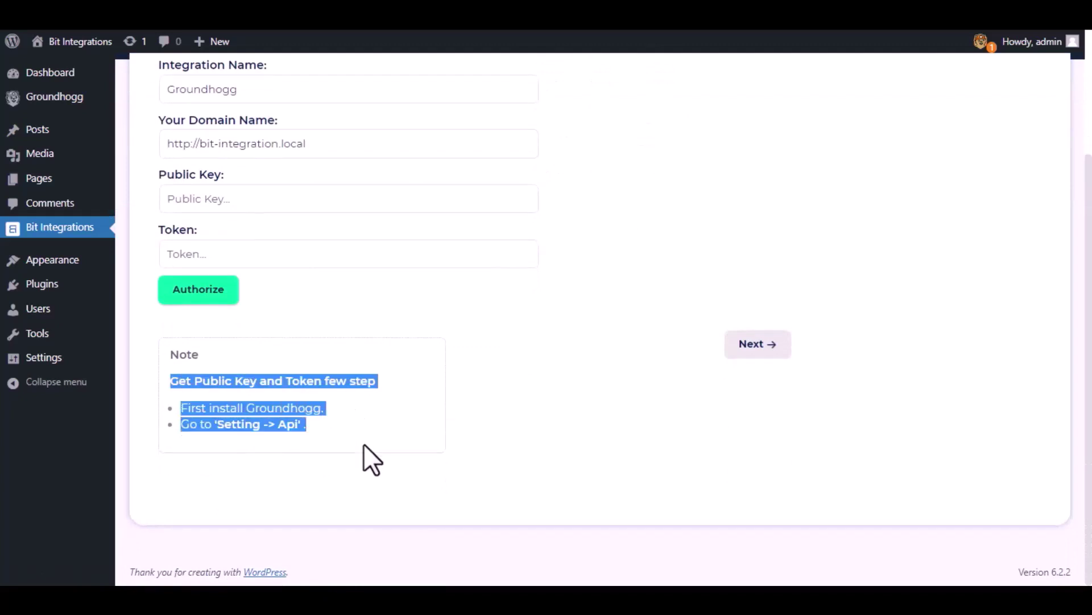
pyautogui.click(346, 440)
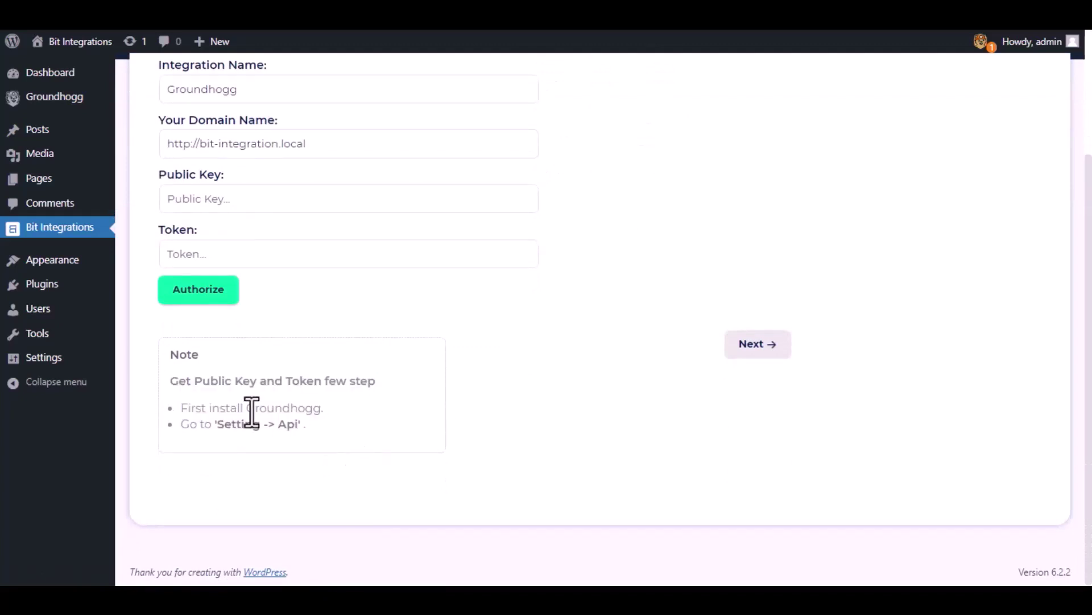
# Generate a new API key for the admin user under Groundhogg Settings > API.
pyautogui.click(54, 97)
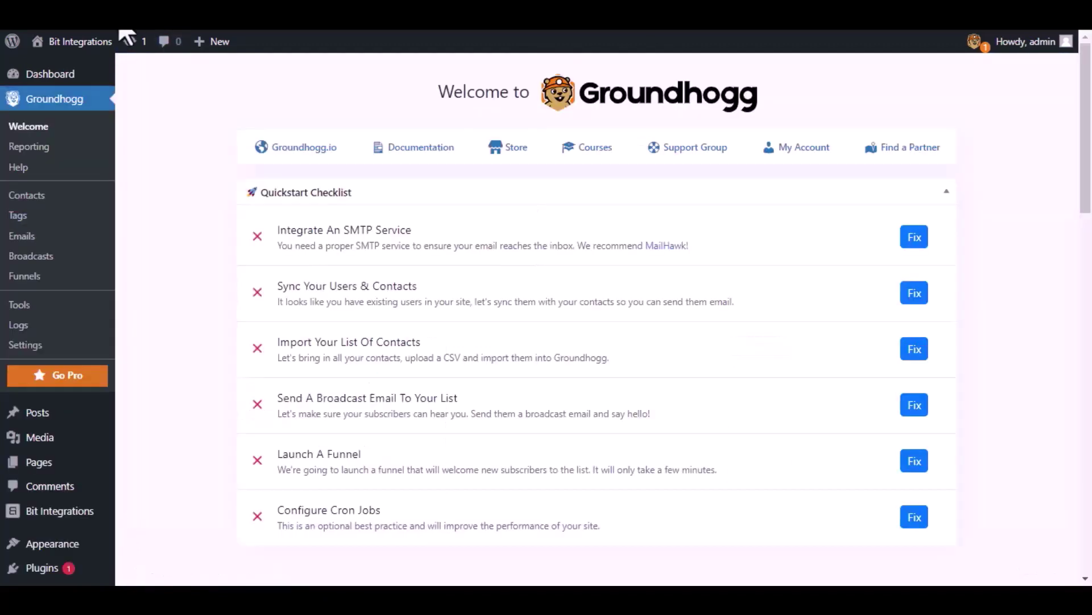
pyautogui.click(47, 346)
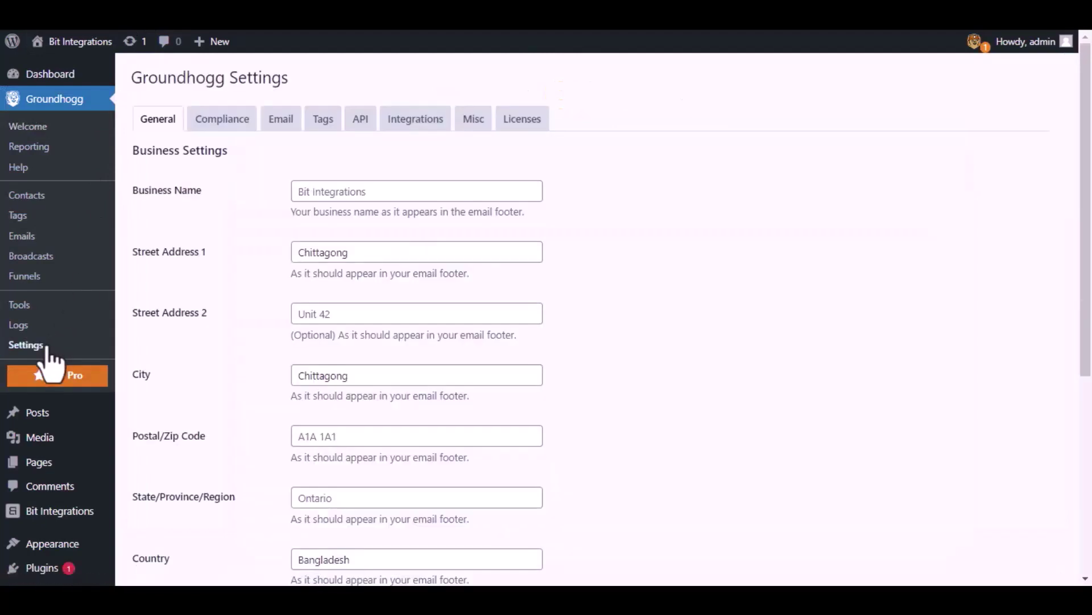
pyautogui.click(361, 119)
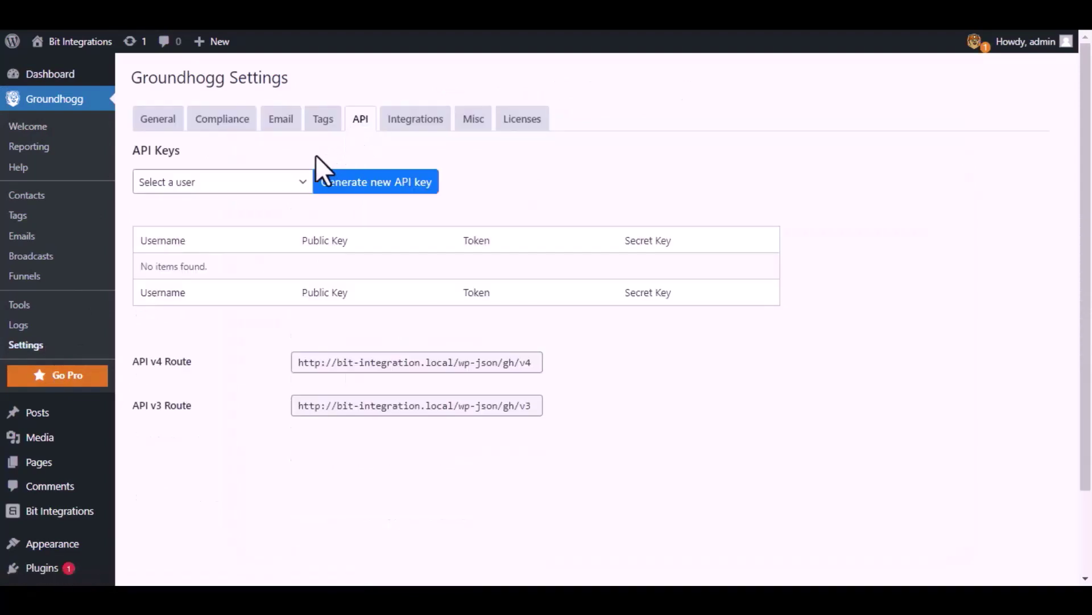
pyautogui.click(291, 185)
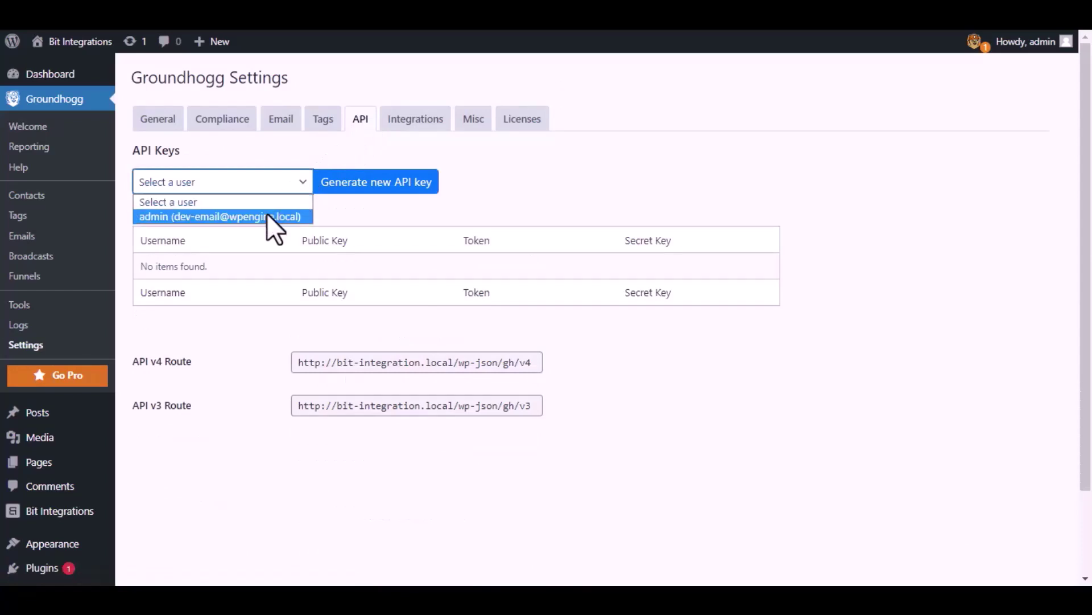
pyautogui.click(267, 215)
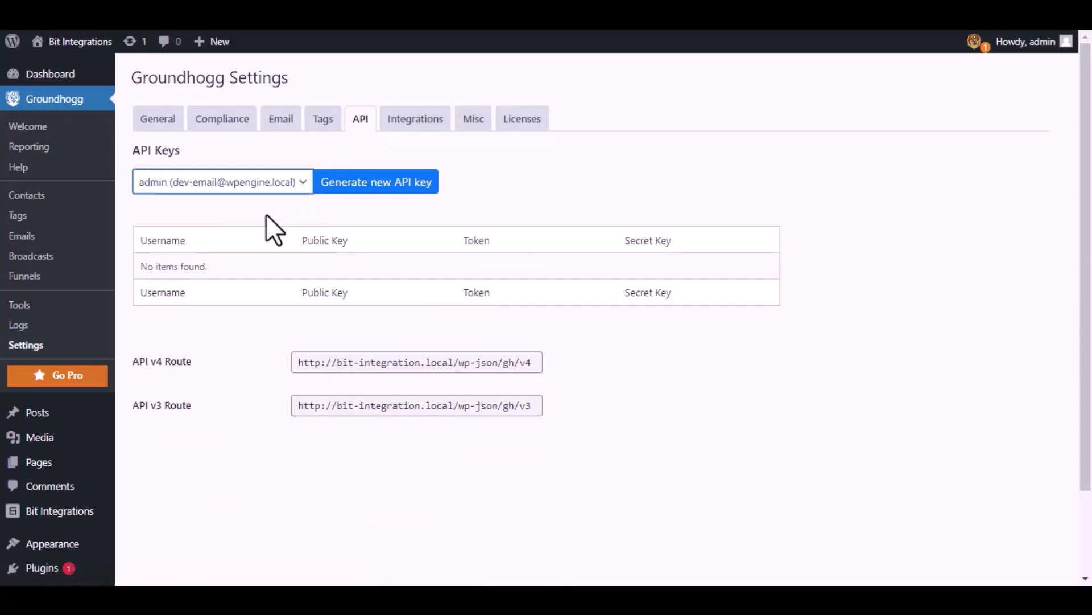
pyautogui.click(376, 184)
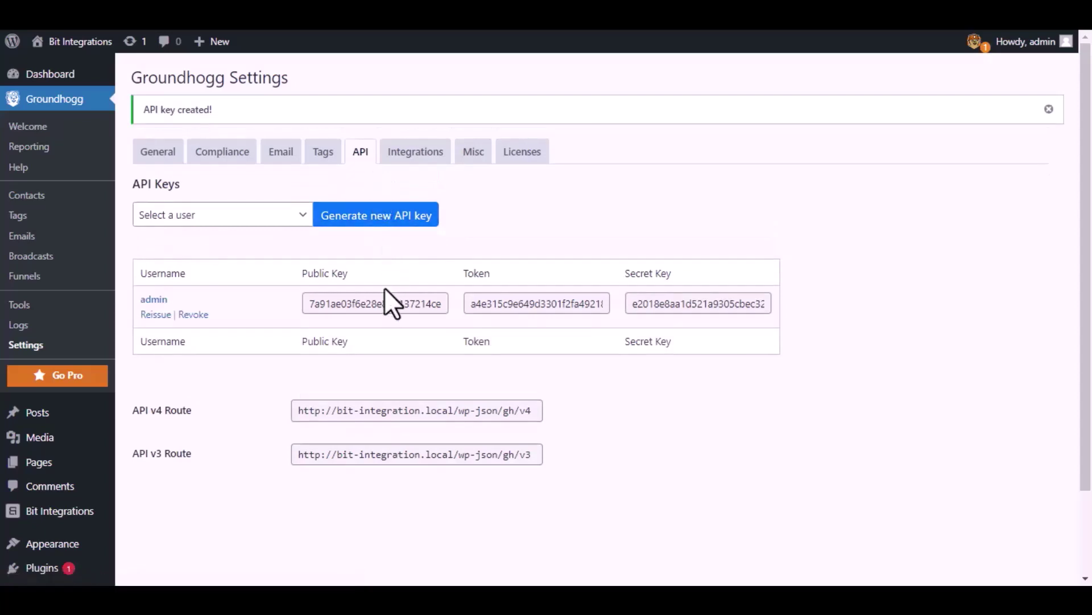
# Copy the new Groundhogg public key into the Public Key field.
pyautogui.doubleClick(388, 303)
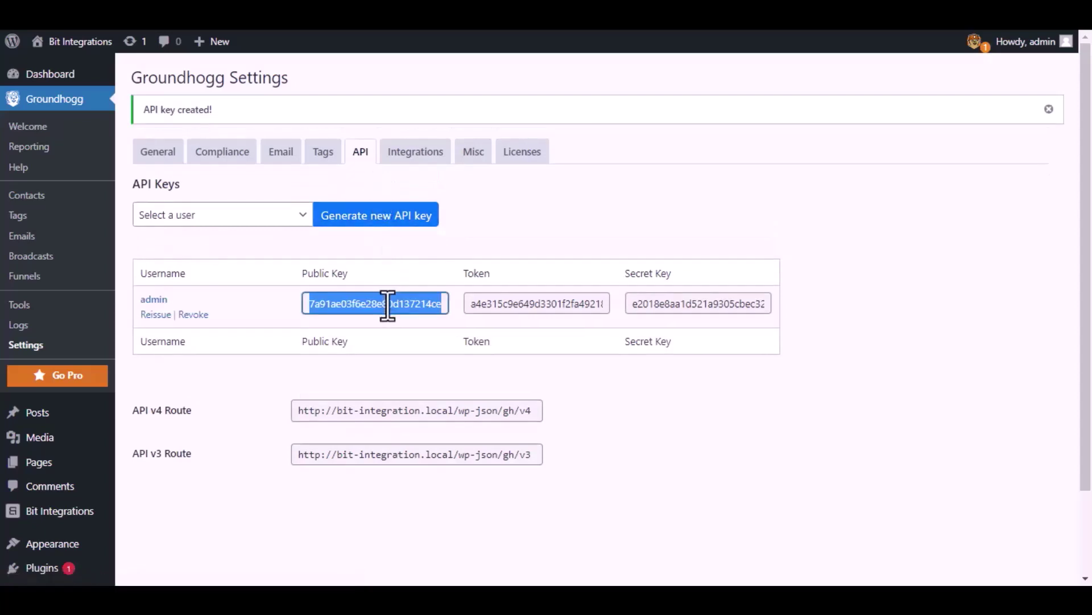
pyautogui.click(324, 31)
pyautogui.click(294, 198)
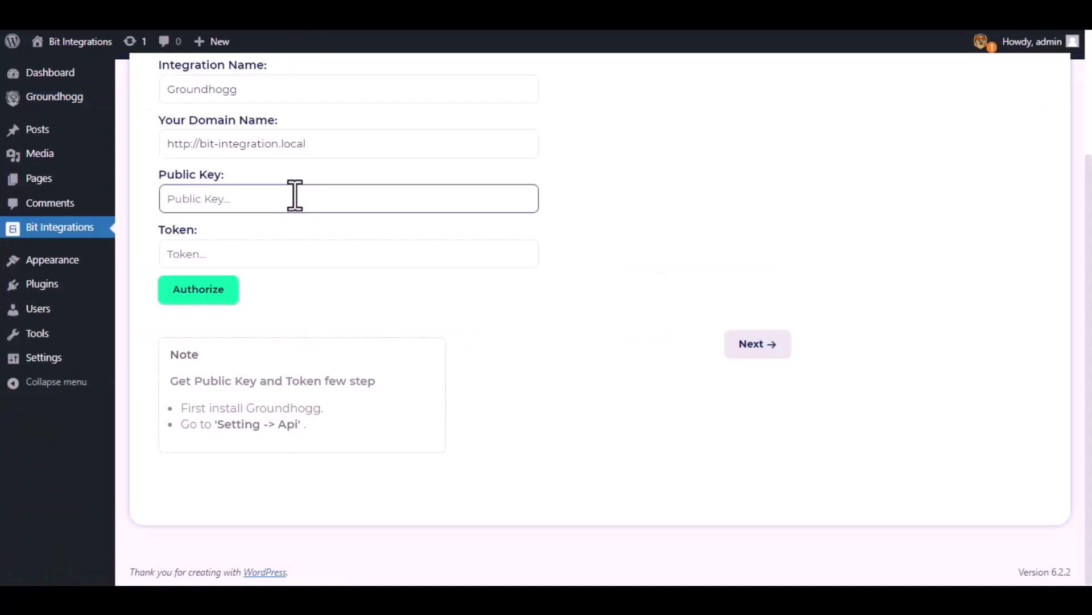
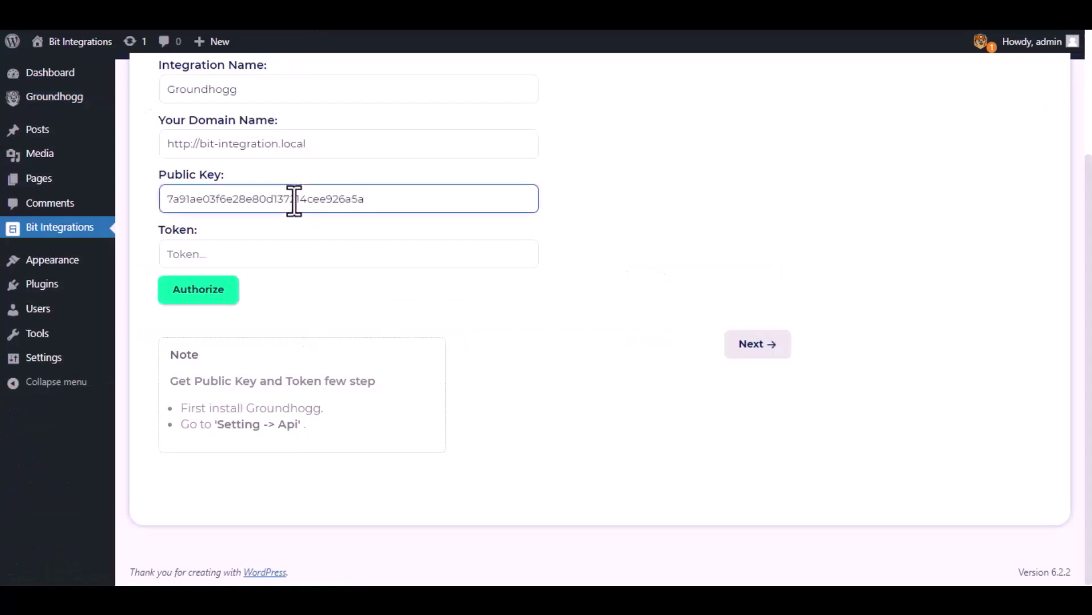
# Paste the Groundhogg token into the Token field, authorize, and continue to action settings.
pyautogui.hotkey('ctrl', 'Tab')
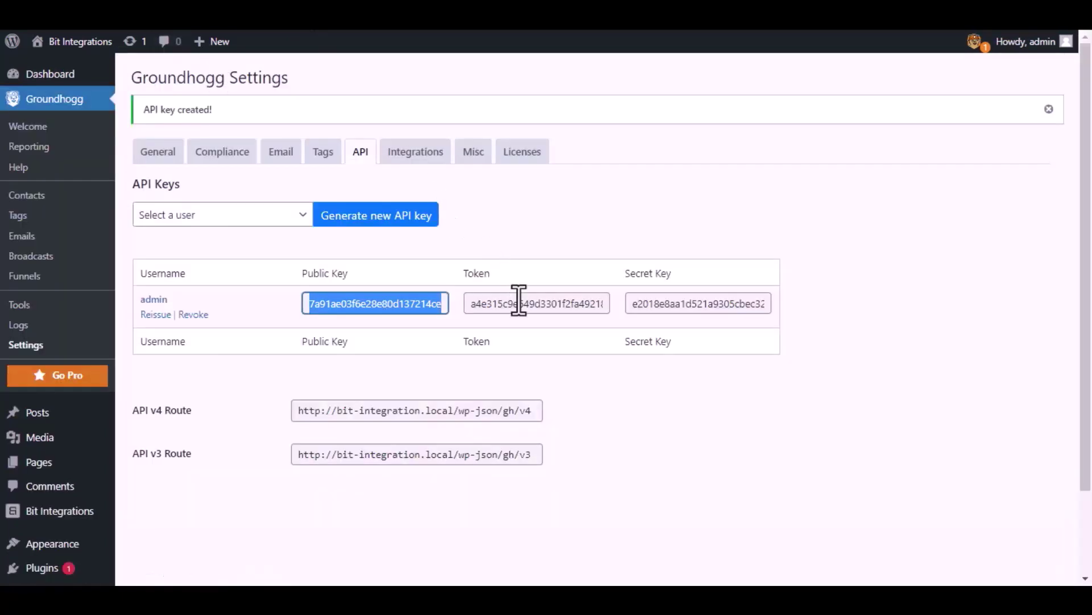
pyautogui.doubleClick(518, 303)
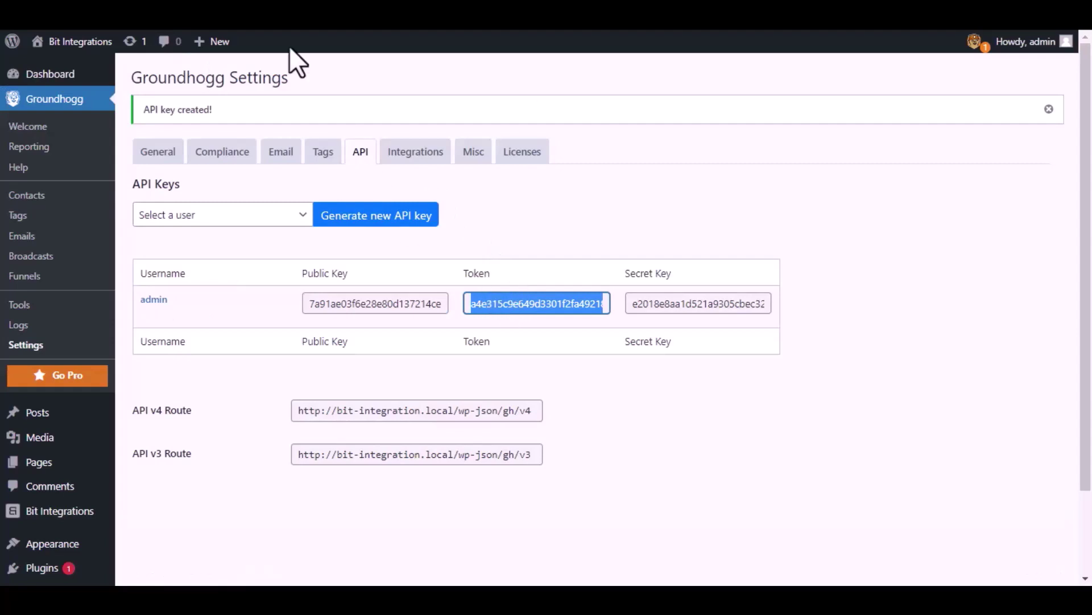
pyautogui.hotkey('ctrl', 'Tab')
pyautogui.click(296, 257)
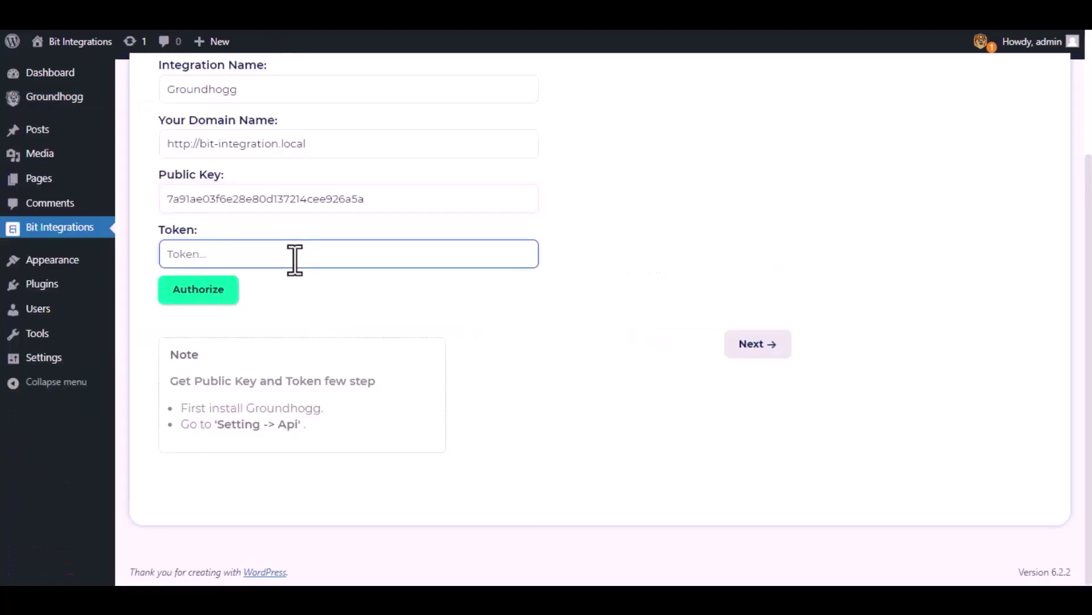
pyautogui.hotkey('ctrl', 'v')
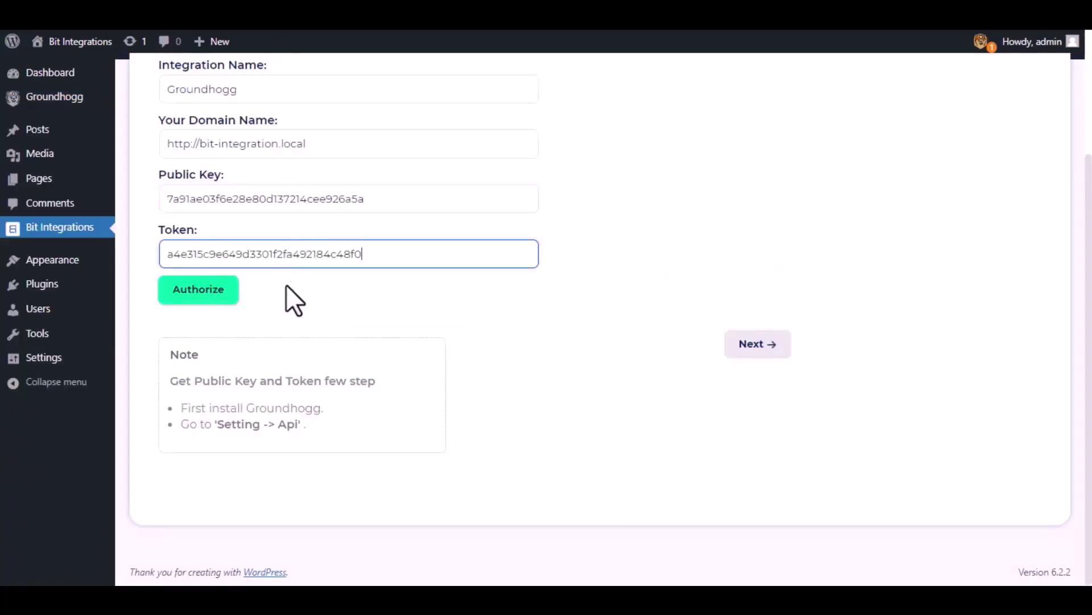
pyautogui.click(188, 299)
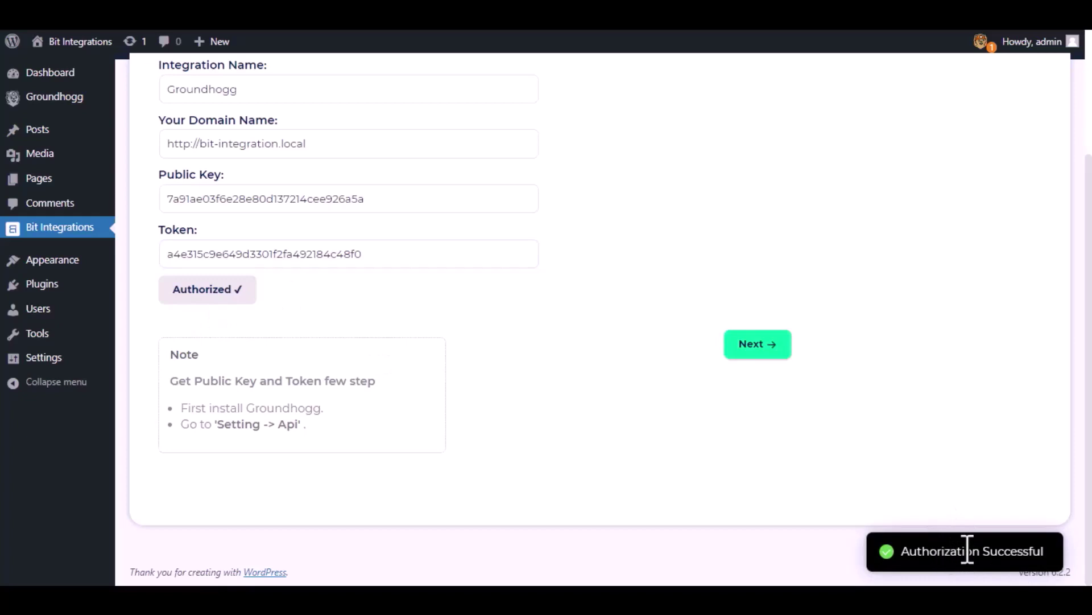
pyautogui.click(755, 341)
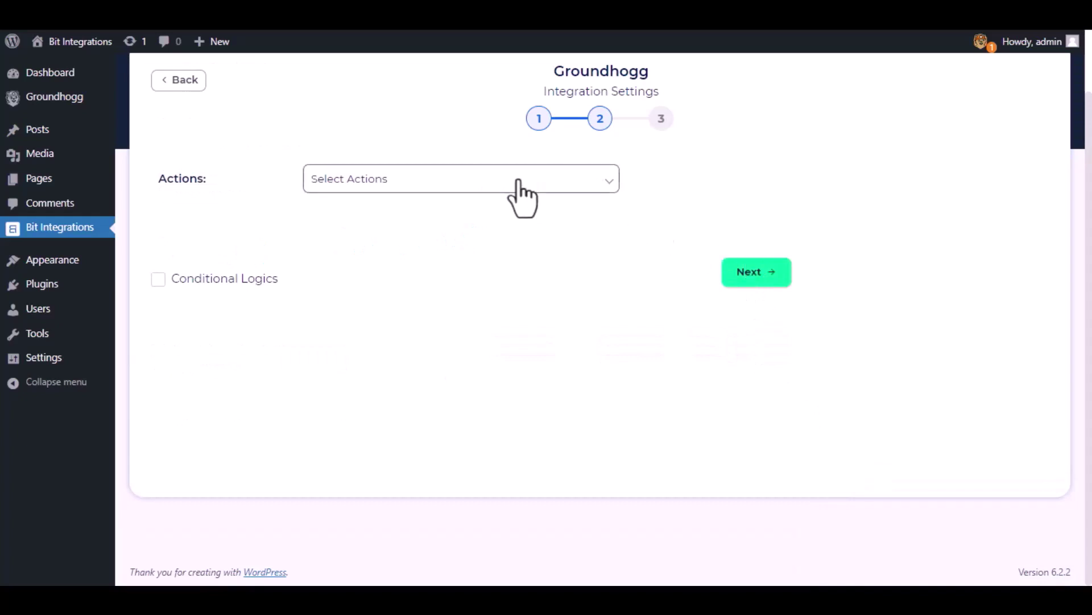
# Choose Create Contact as the action and map the form's Email to Groundhogg Email.
pyautogui.click(518, 180)
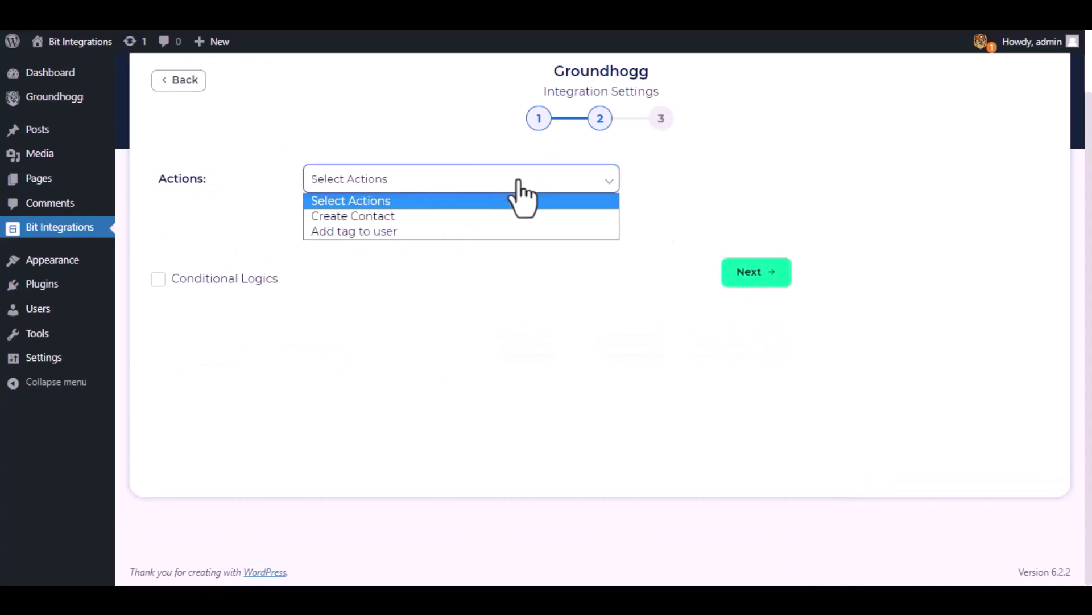
pyautogui.click(366, 215)
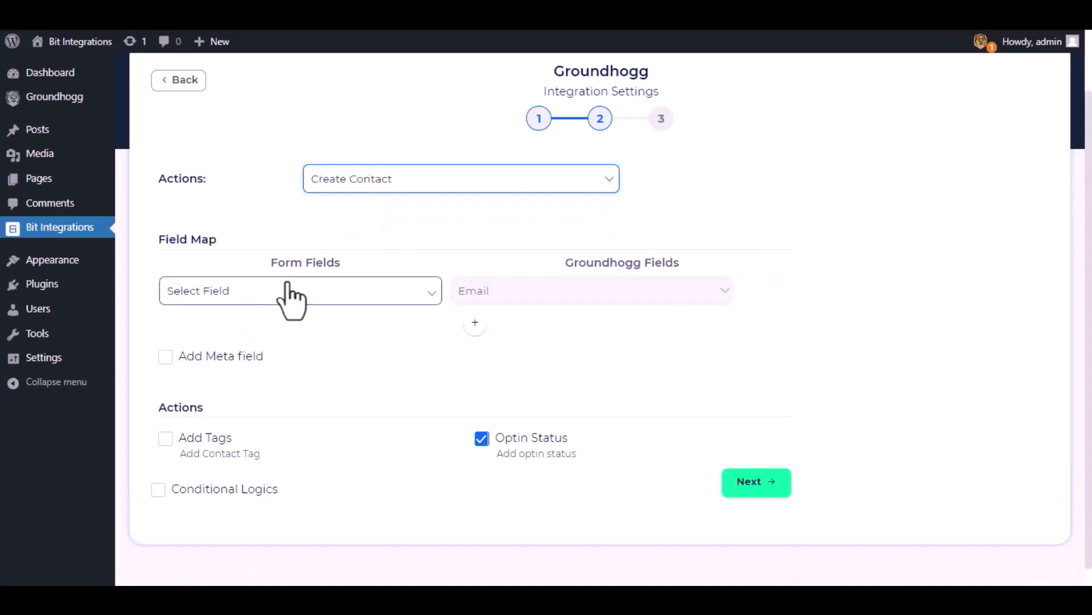
pyautogui.click(309, 293)
pyautogui.click(308, 343)
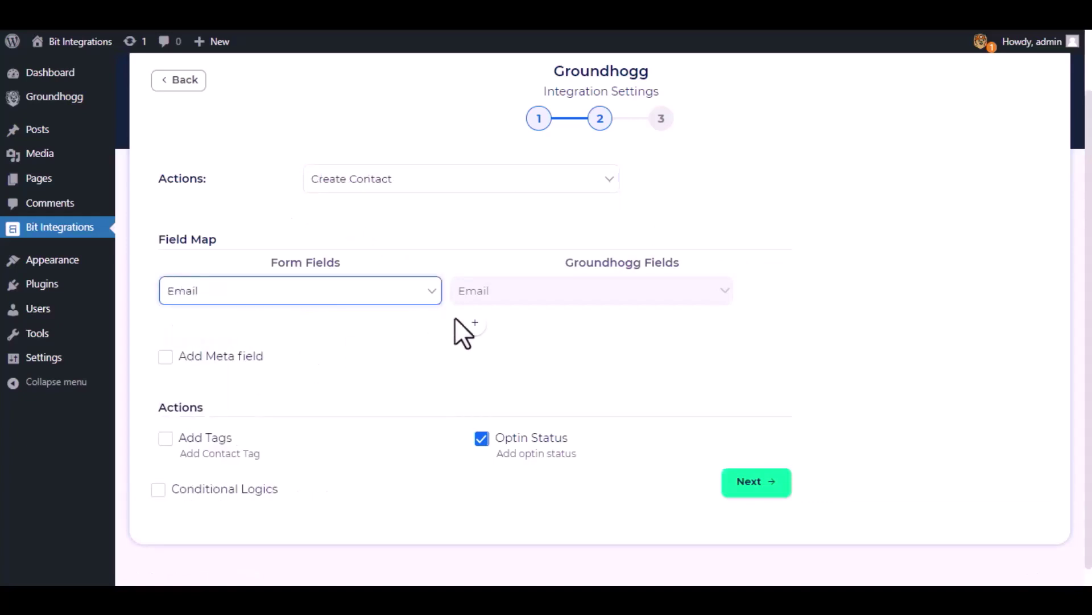
# Add field mappings for First Name and Last Name to Groundhogg's matching fields.
pyautogui.click(475, 323)
pyautogui.click(463, 336)
pyautogui.click(472, 364)
pyautogui.click(390, 333)
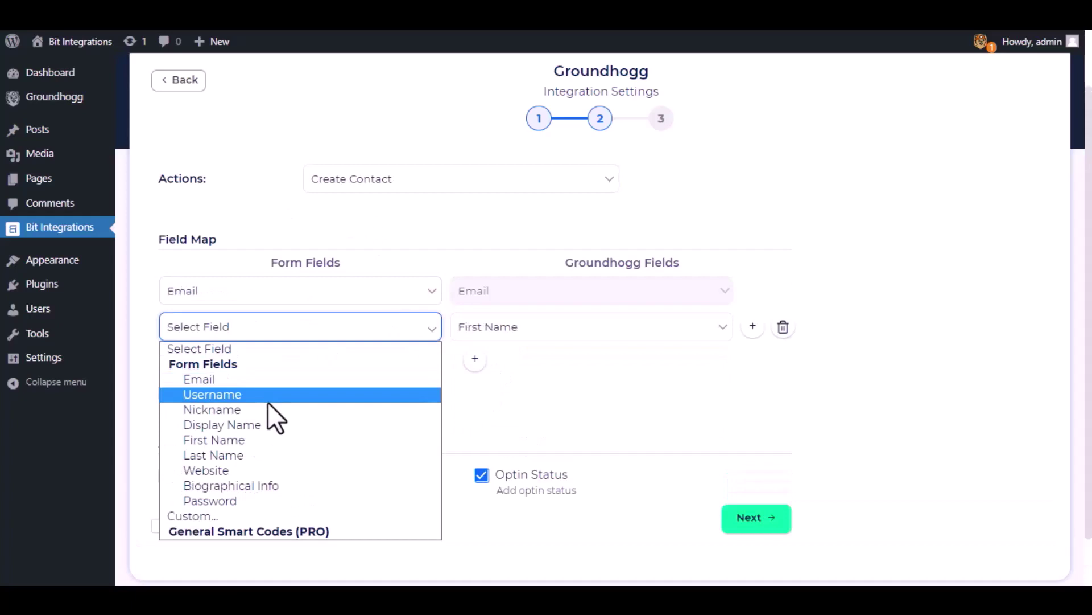
pyautogui.click(262, 438)
pyautogui.click(474, 359)
pyautogui.click(481, 364)
pyautogui.click(510, 416)
pyautogui.click(387, 367)
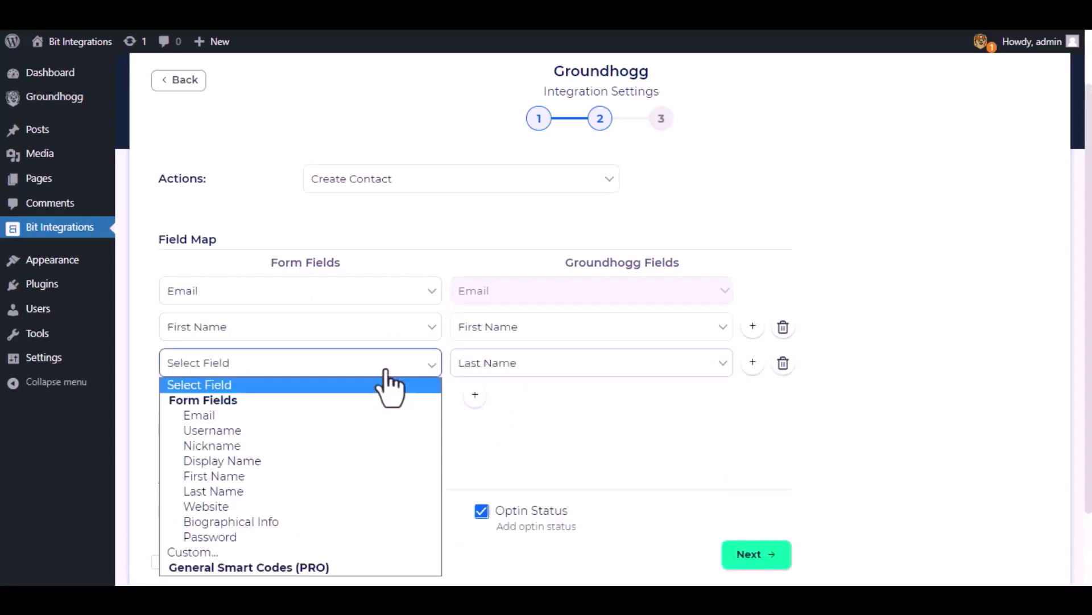
pyautogui.click(267, 488)
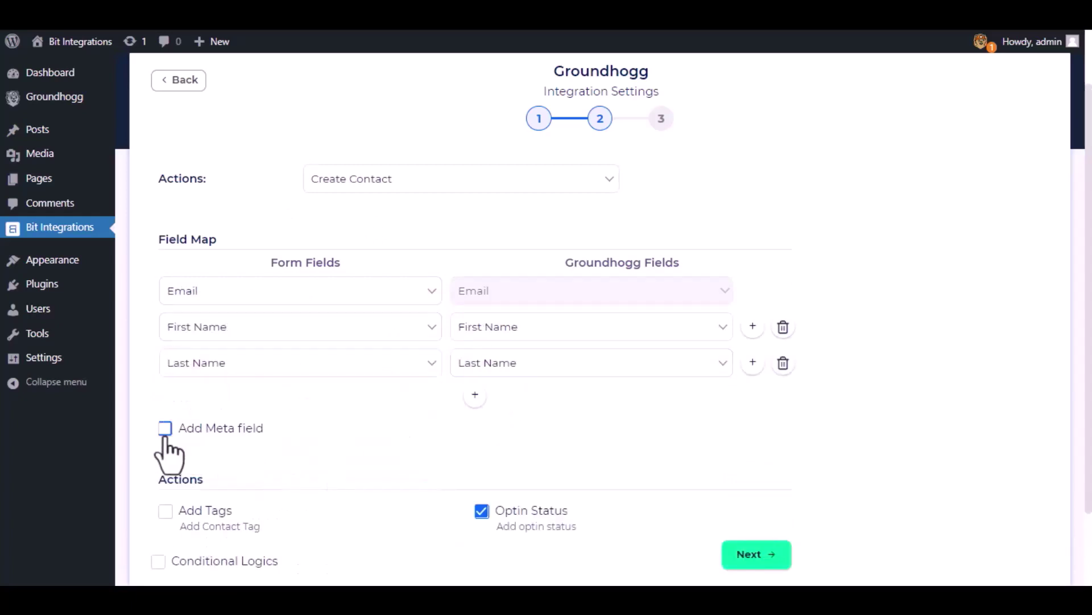
# Toggle meta field mapping and conditional logic, leaving both turned off.
pyautogui.click(166, 431)
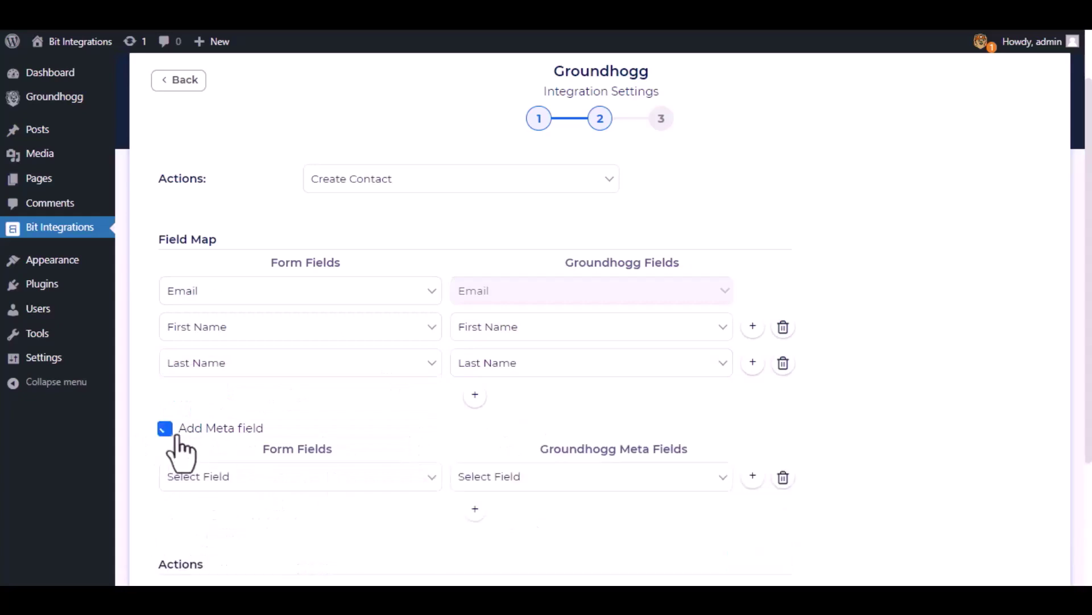
pyautogui.click(165, 427)
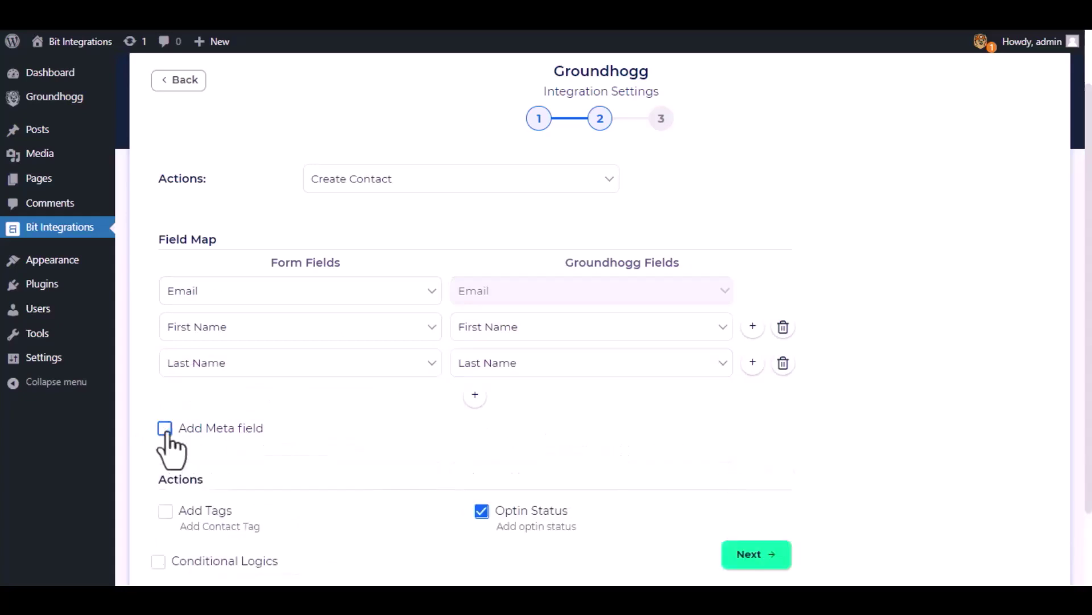
pyautogui.scroll(-3, 313, 406)
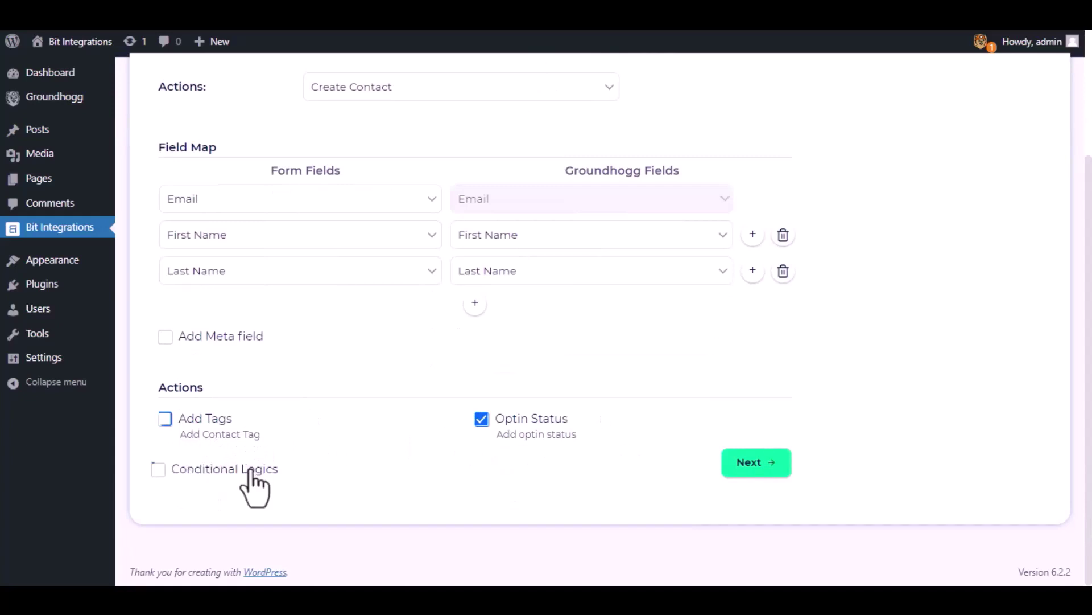
pyautogui.click(156, 472)
pyautogui.scroll(-2, 412, 427)
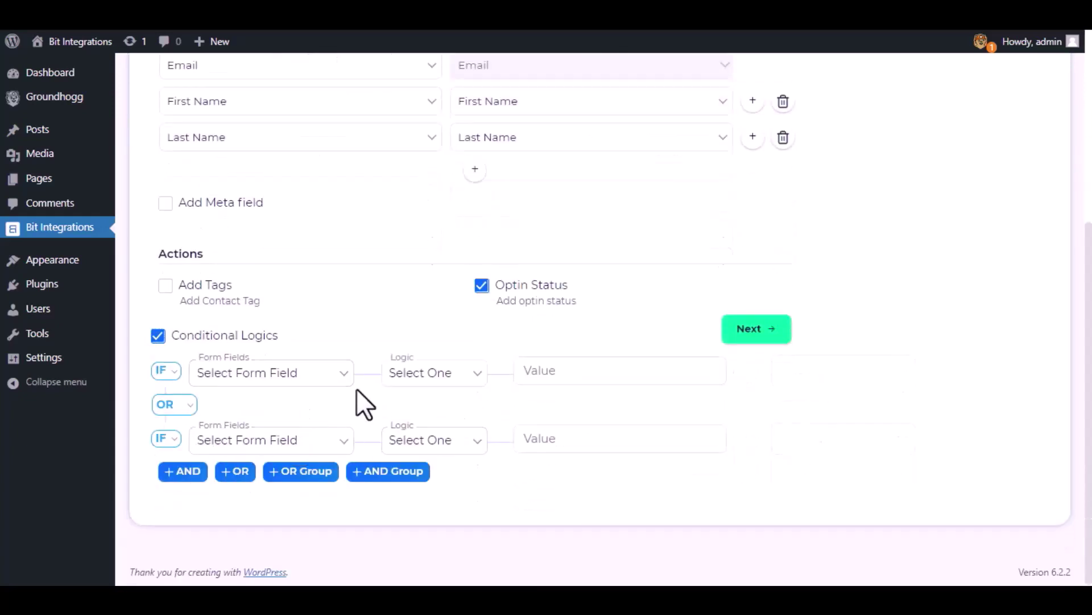
pyautogui.click(157, 336)
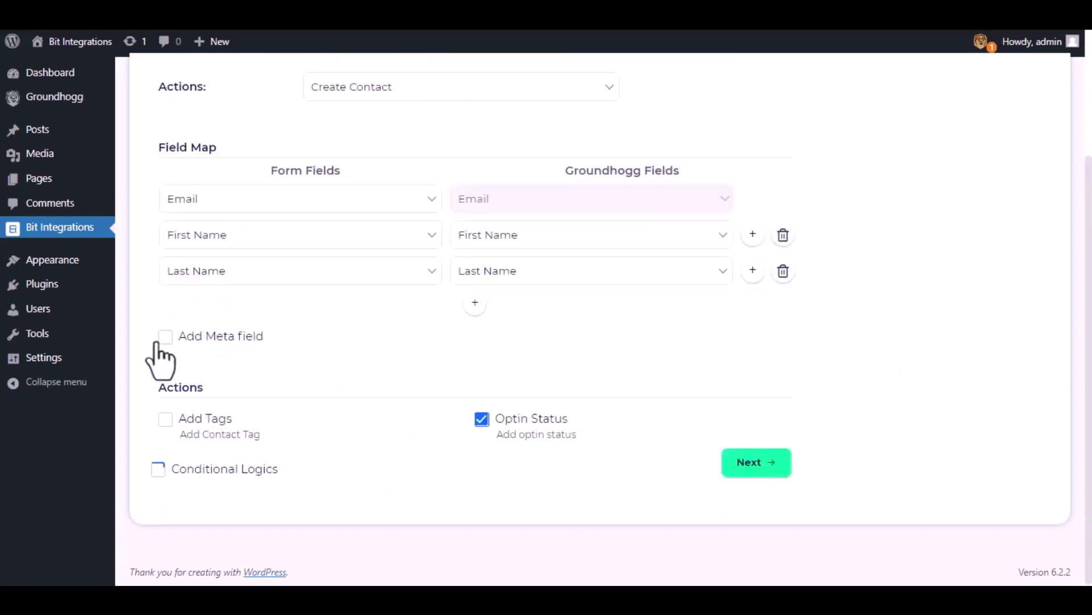
# Finish and save the Groundhogg integration, then open the site's floating contact widget.
pyautogui.click(757, 465)
pyautogui.click(591, 244)
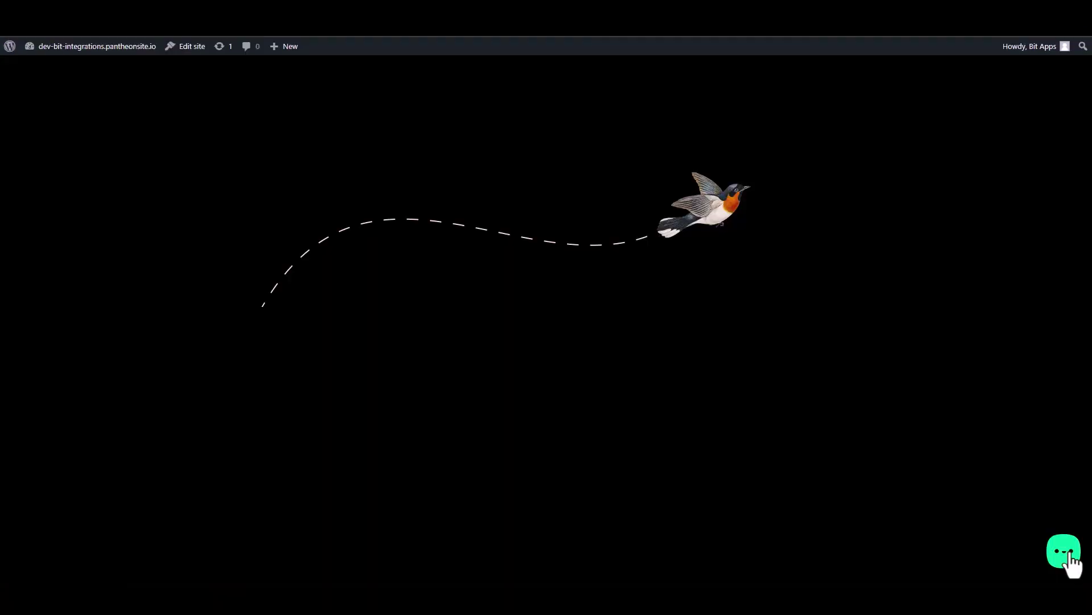
pyautogui.click(1064, 551)
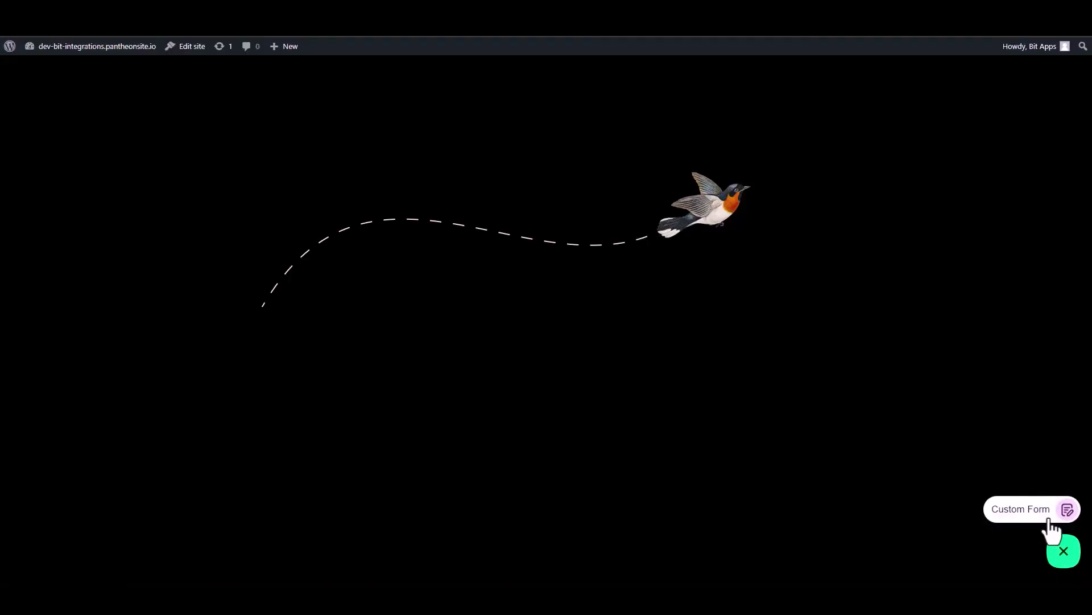
# Open the Bit Assist Custom Form and enter the test contact's first and last name.
pyautogui.click(1027, 512)
pyautogui.click(968, 387)
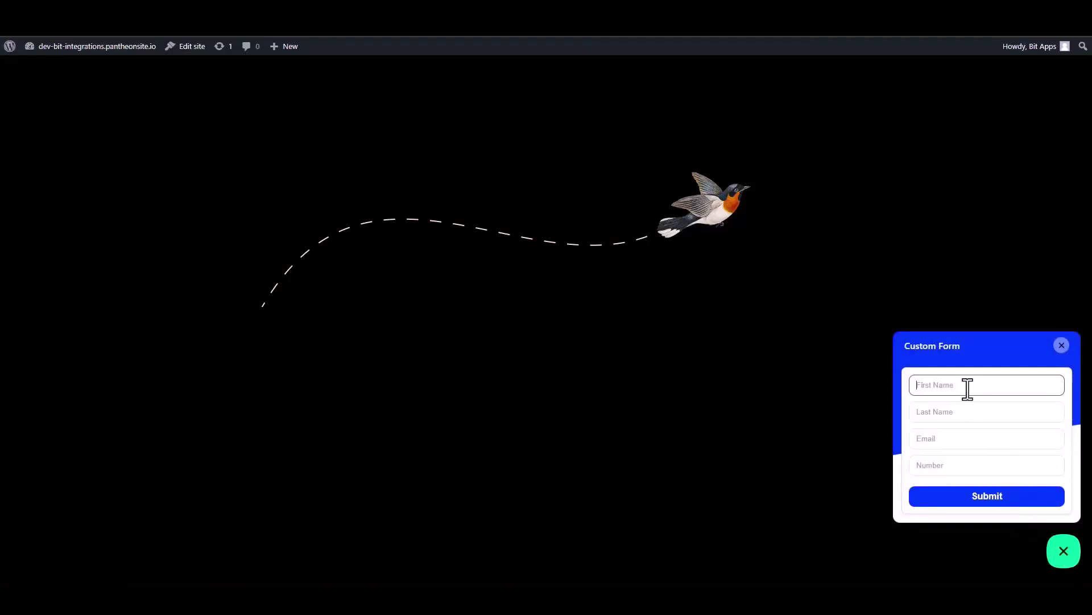
pyautogui.write('Bit')
pyautogui.click(960, 414)
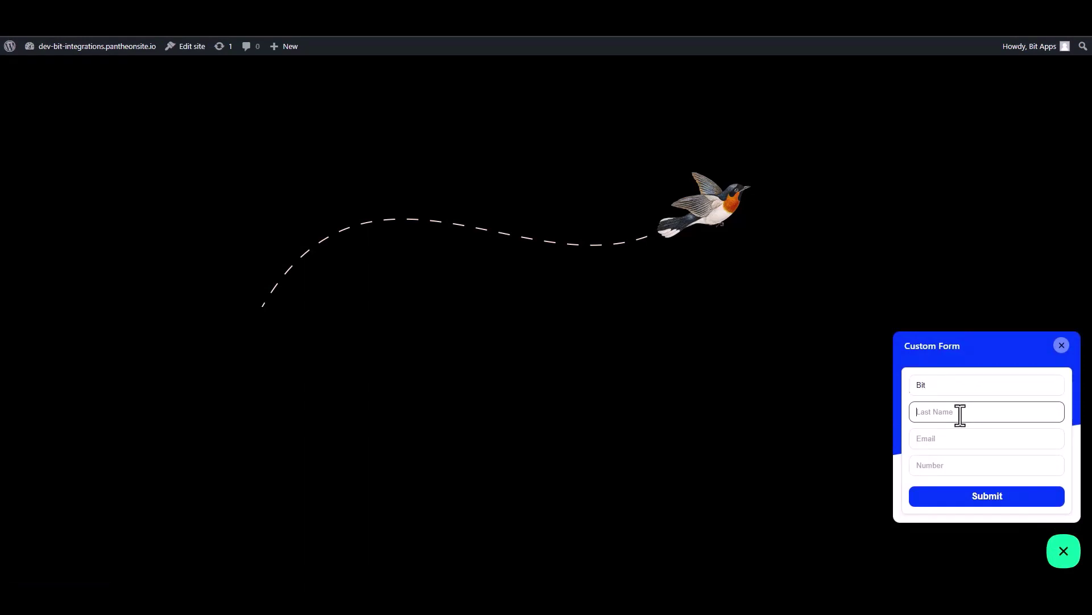
pyautogui.write('Integrationa')
pyautogui.press('BackSpace')
pyautogui.press('BackSpace')
# Fill in the contact's e-mail and number, submit the form, and go to Groundhogg contacts.
pyautogui.click(1037, 443)
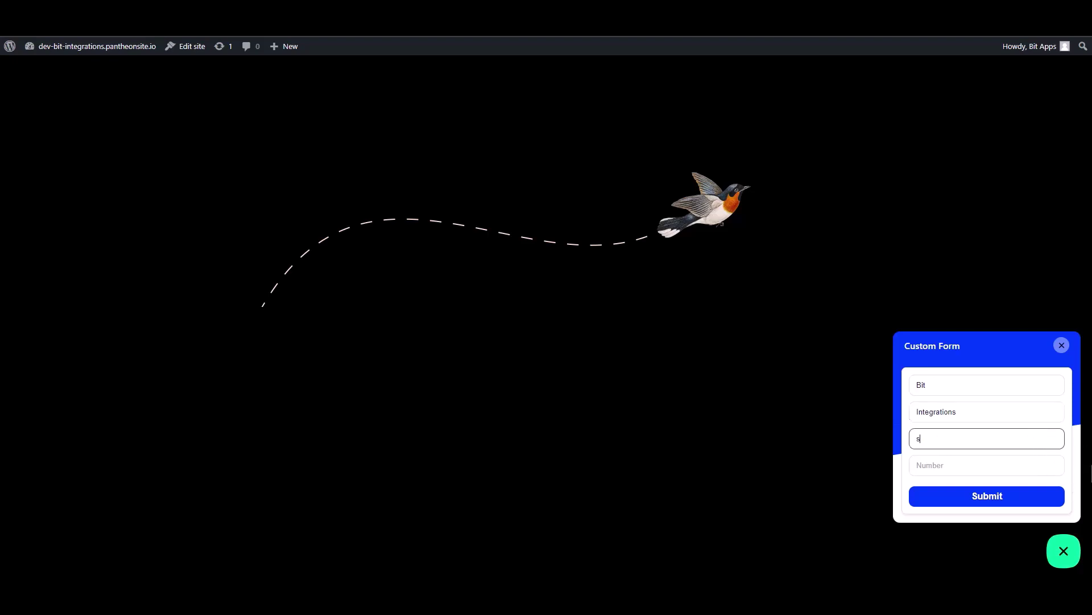
pyautogui.click(1050, 465)
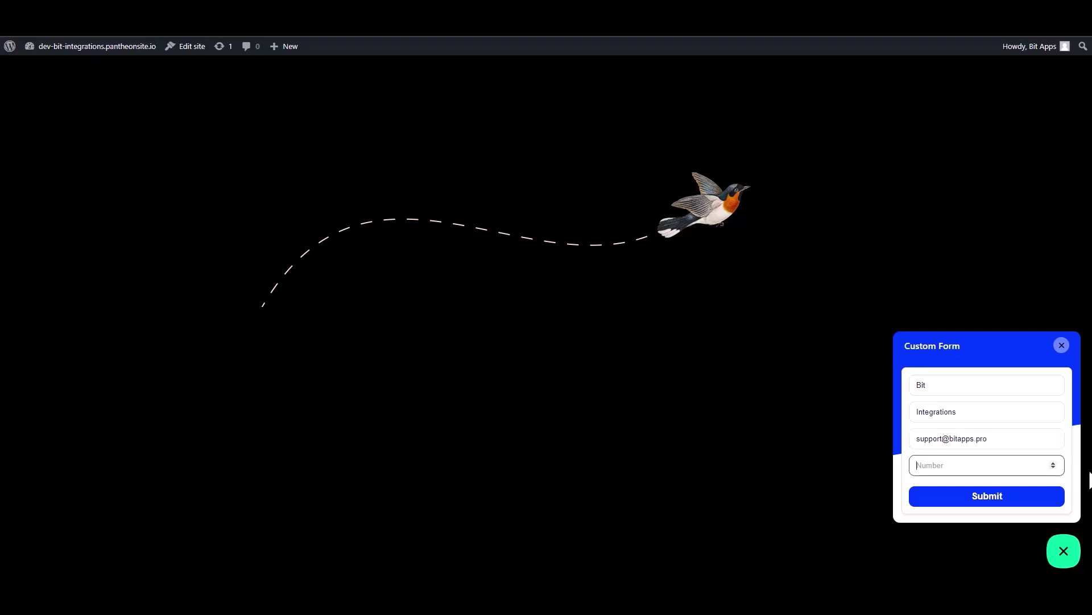
pyautogui.write('444555666')
pyautogui.click(1032, 498)
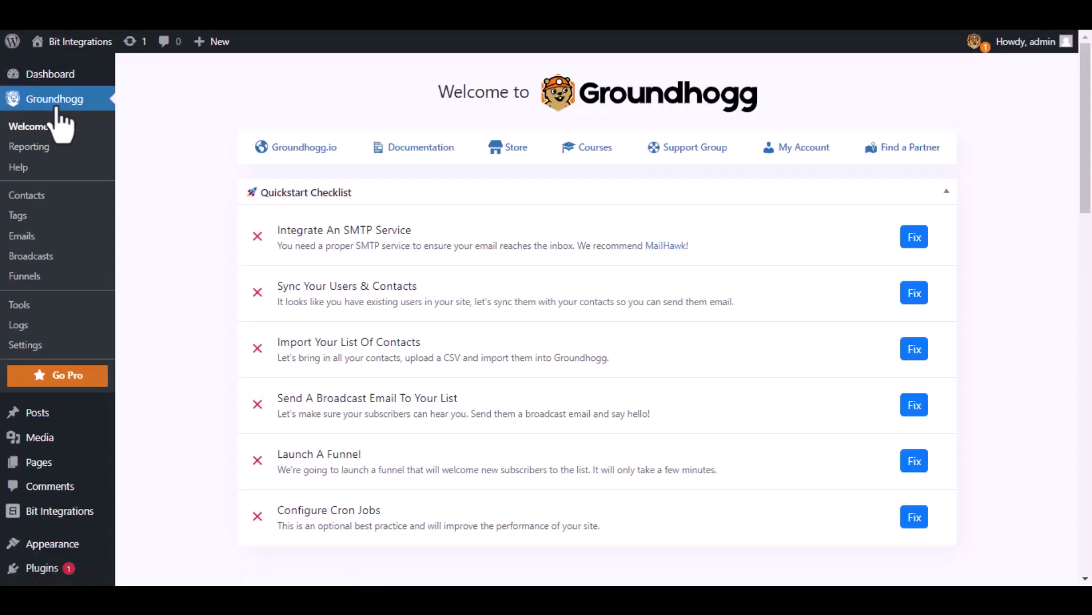
pyautogui.click(38, 195)
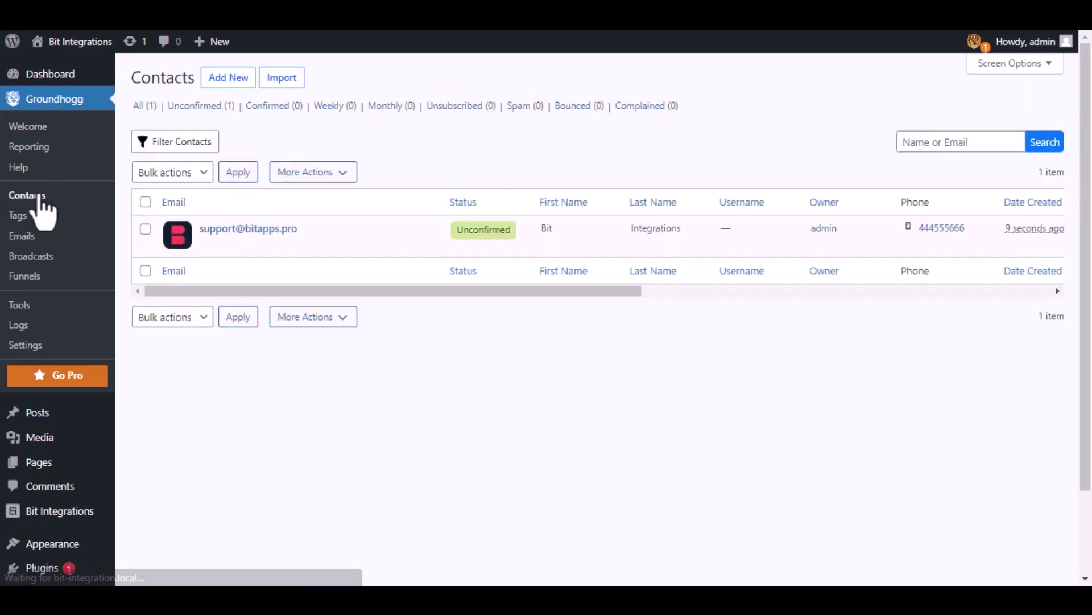